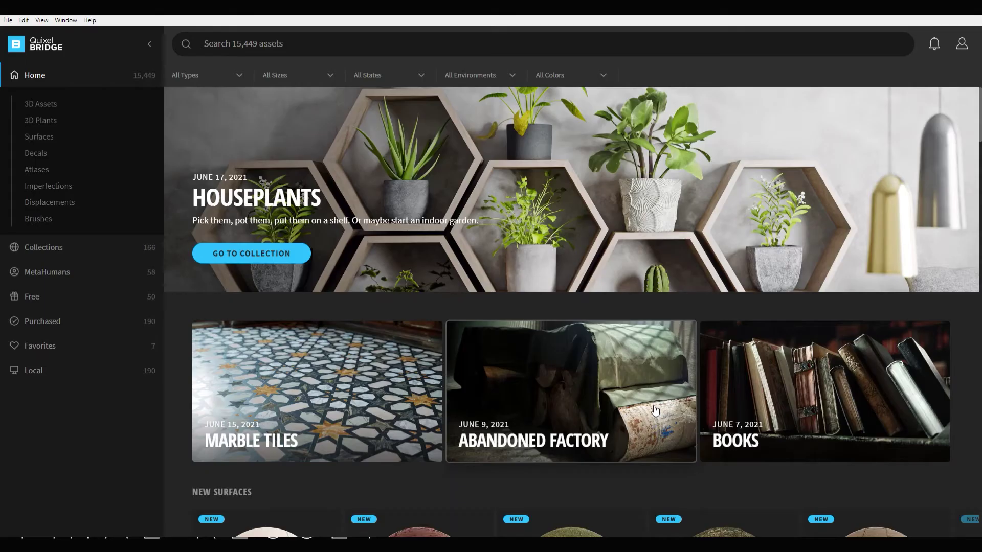
- Browse the Abandoned Factory collection and open the details and 3D preview of the red Rusted Metal Barrel asset
{"action": "scroll", "coordinate": [654, 410], "scroll_direction": "down", "scroll_amount": 1}
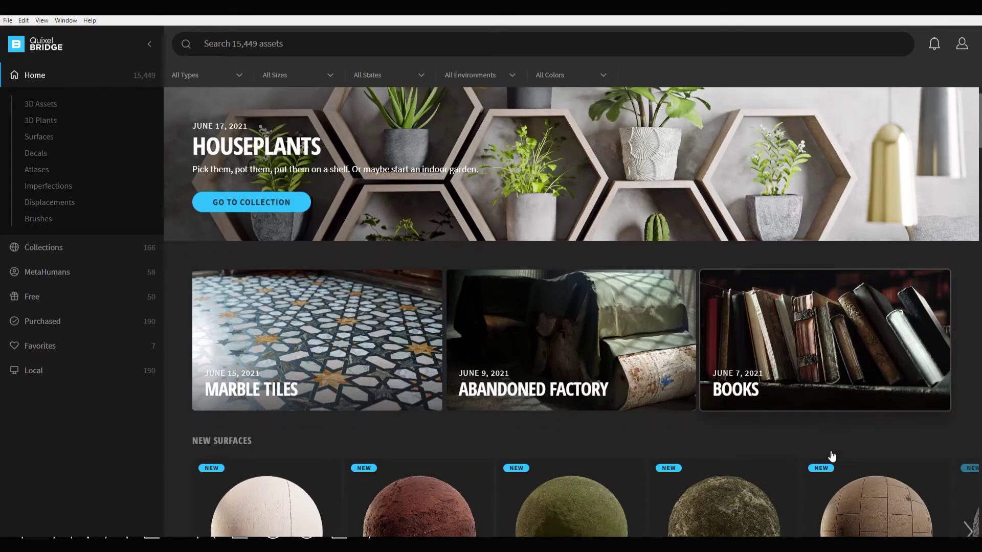
{"action": "left_click", "coordinate": [657, 382]}
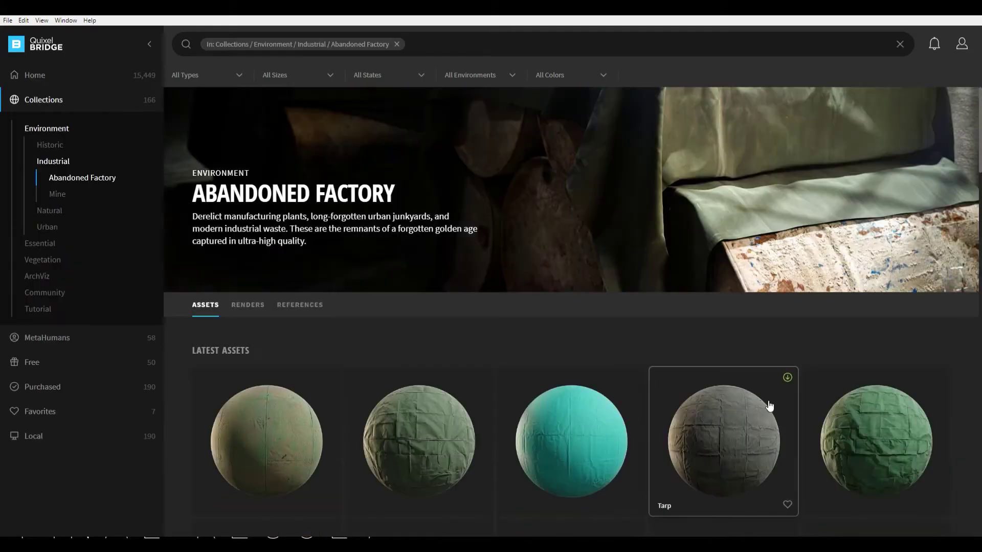
{"action": "scroll", "coordinate": [777, 399], "scroll_direction": "down", "scroll_amount": 6}
{"action": "scroll", "coordinate": [785, 401], "scroll_direction": "down", "scroll_amount": 6}
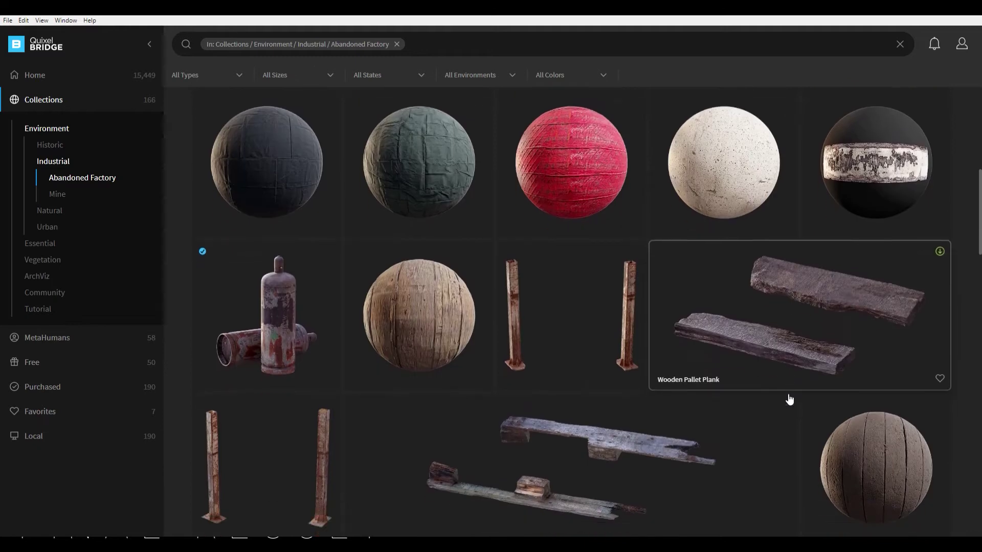
{"action": "scroll", "coordinate": [788, 399], "scroll_direction": "down", "scroll_amount": 2}
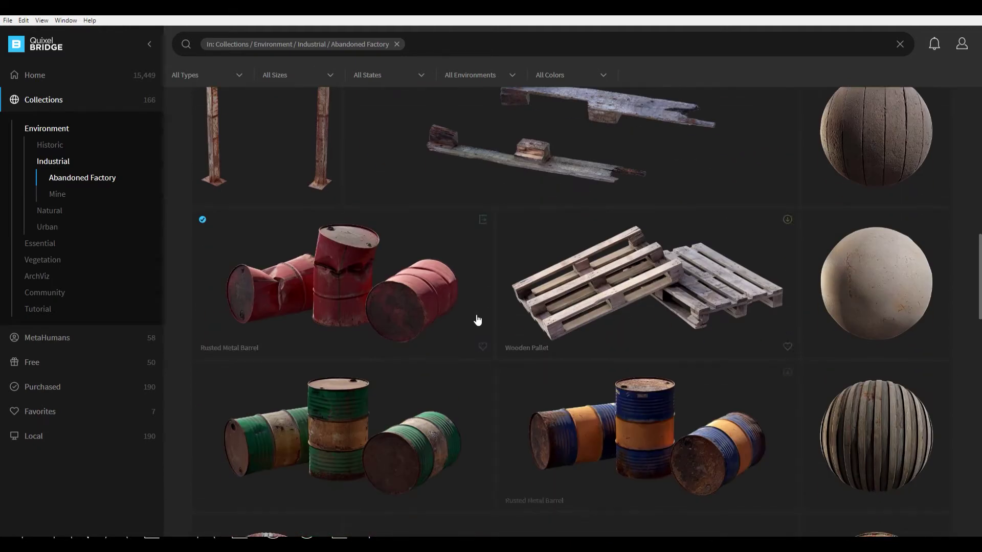
{"action": "left_click", "coordinate": [453, 314]}
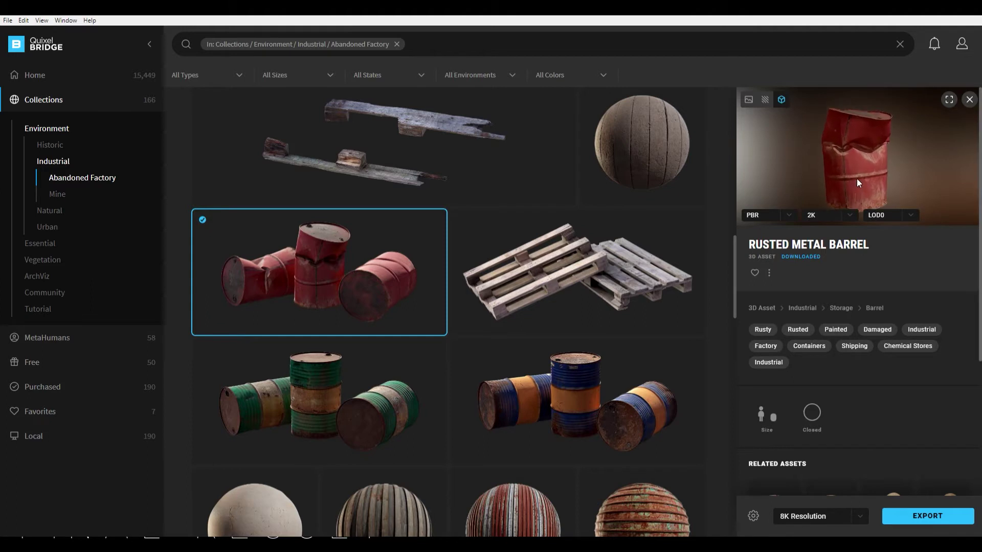
{"action": "scroll", "coordinate": [857, 179], "scroll_direction": "up", "scroll_amount": 5}
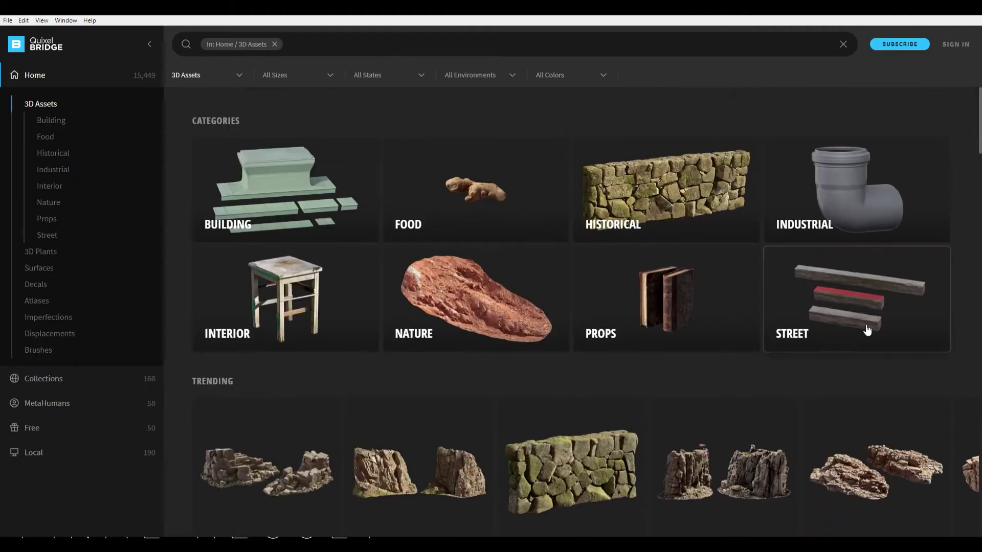
- Look through the trending and latest models in the 3D Assets category
{"action": "scroll", "coordinate": [818, 325], "scroll_direction": "down", "scroll_amount": 3}
{"action": "scroll", "coordinate": [818, 325], "scroll_direction": "down", "scroll_amount": 8}
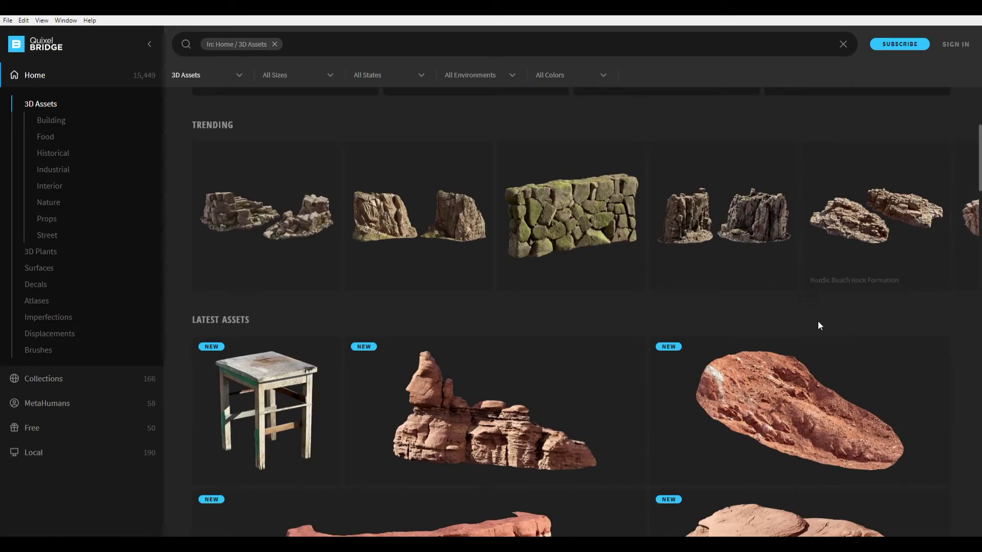
{"action": "scroll", "coordinate": [862, 351], "scroll_direction": "down", "scroll_amount": 9}
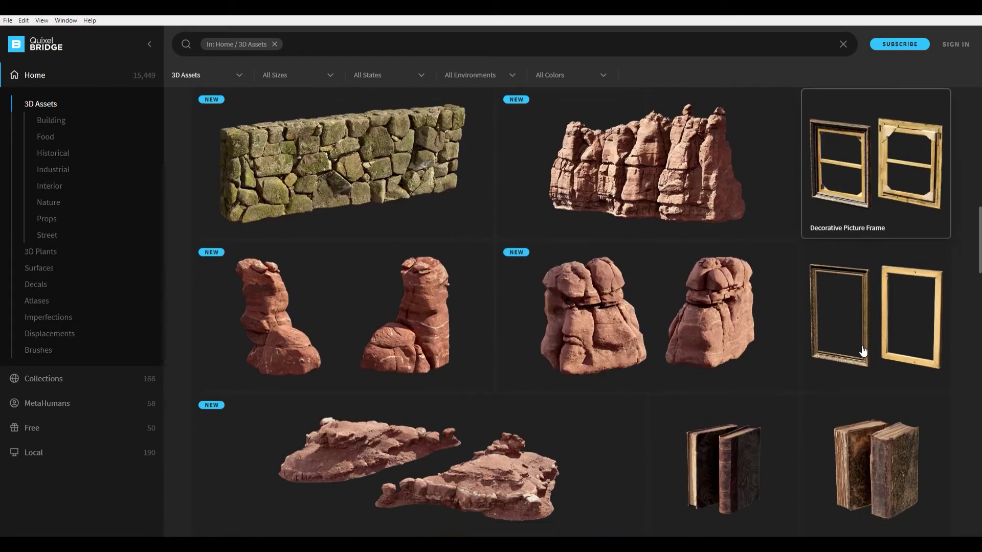
{"action": "scroll", "coordinate": [862, 351], "scroll_direction": "down", "scroll_amount": 11}
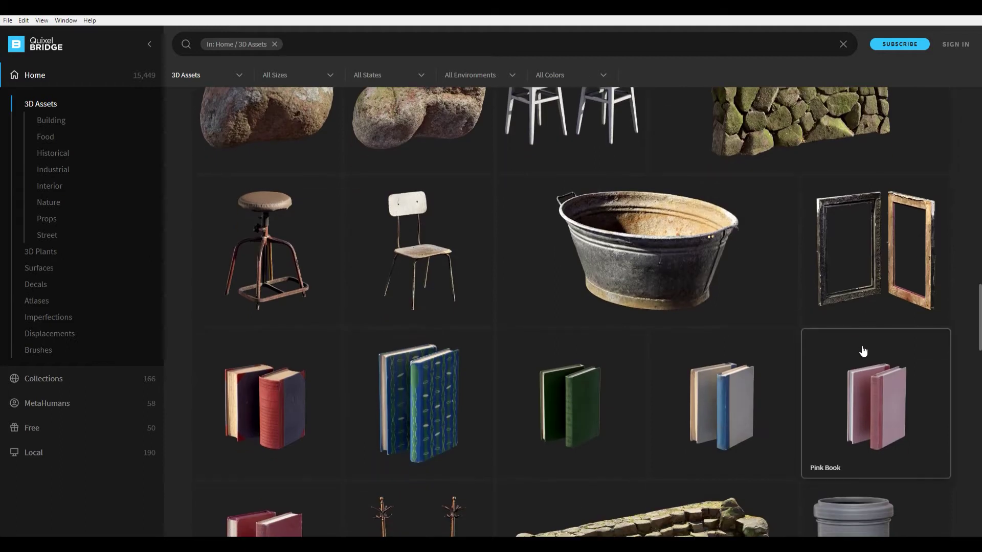
{"action": "scroll", "coordinate": [862, 351], "scroll_direction": "down", "scroll_amount": 11}
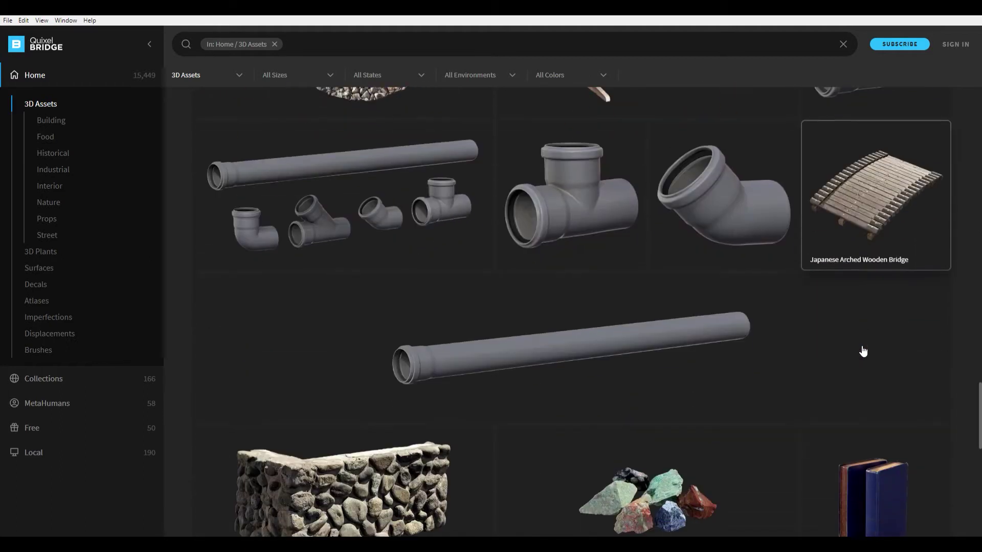
{"action": "scroll", "coordinate": [862, 351], "scroll_direction": "down", "scroll_amount": 8}
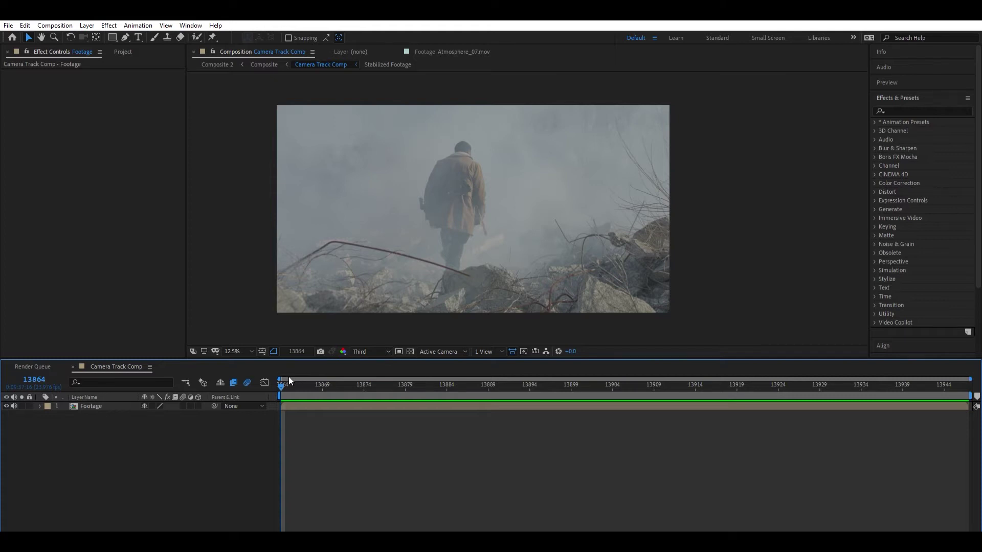
- Switch to After Effects, preview the footage in Camera Track Comp and return to frame 13864
{"action": "key", "text": "space"}
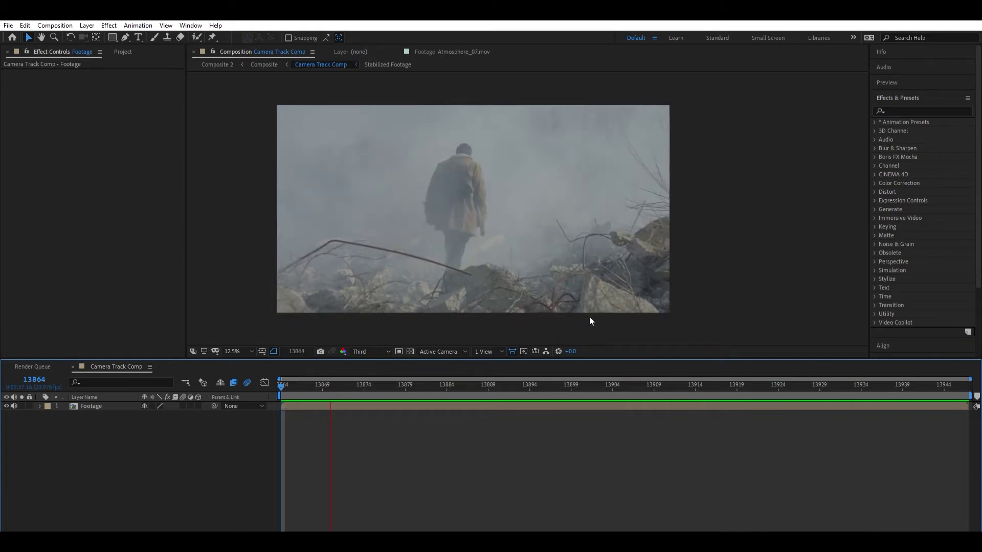
{"action": "key", "text": "space"}
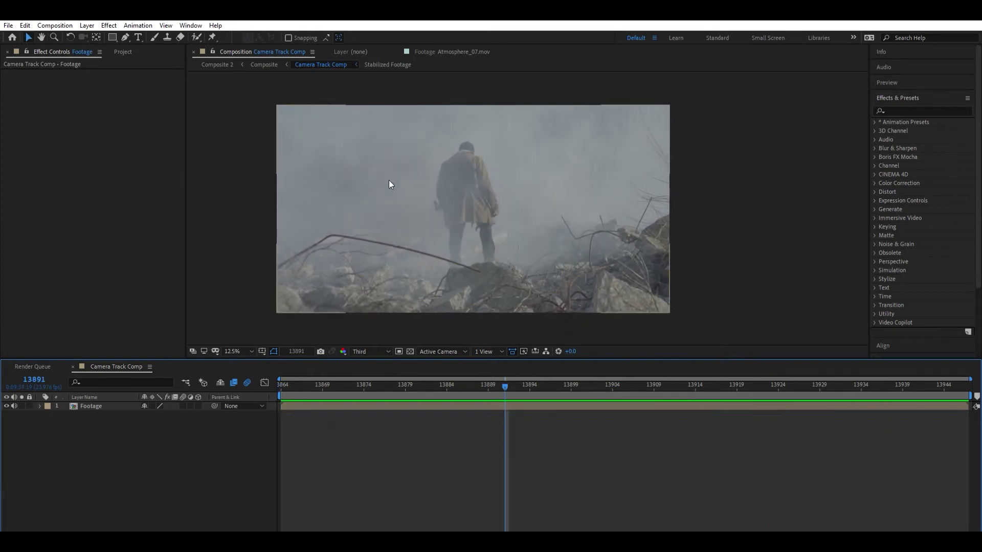
{"action": "left_click_drag", "start_coordinate": [481, 381], "coordinate": [261, 402]}
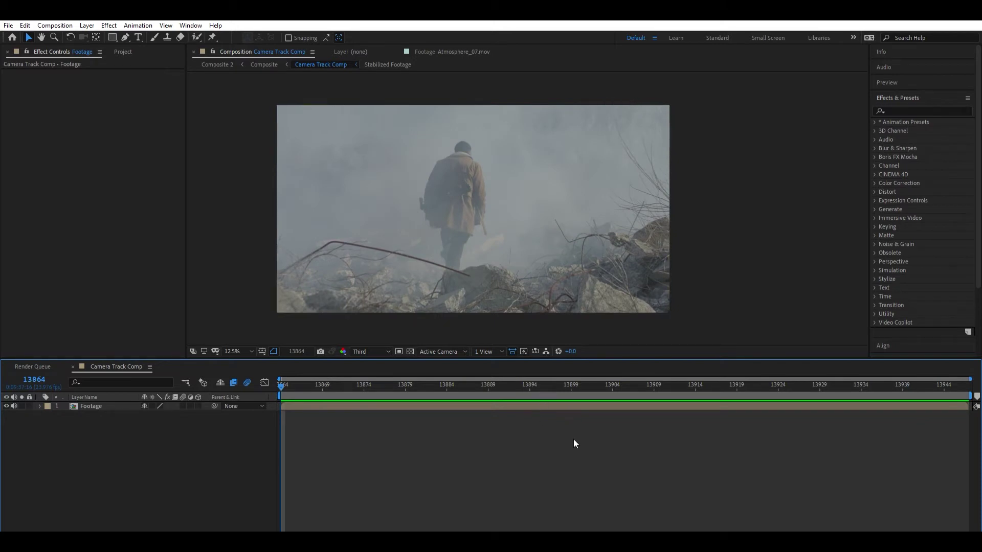
- Reveal the animated Mask Path of the Footage layer and check how the mask follows the walking man
{"action": "left_click", "coordinate": [101, 408]}
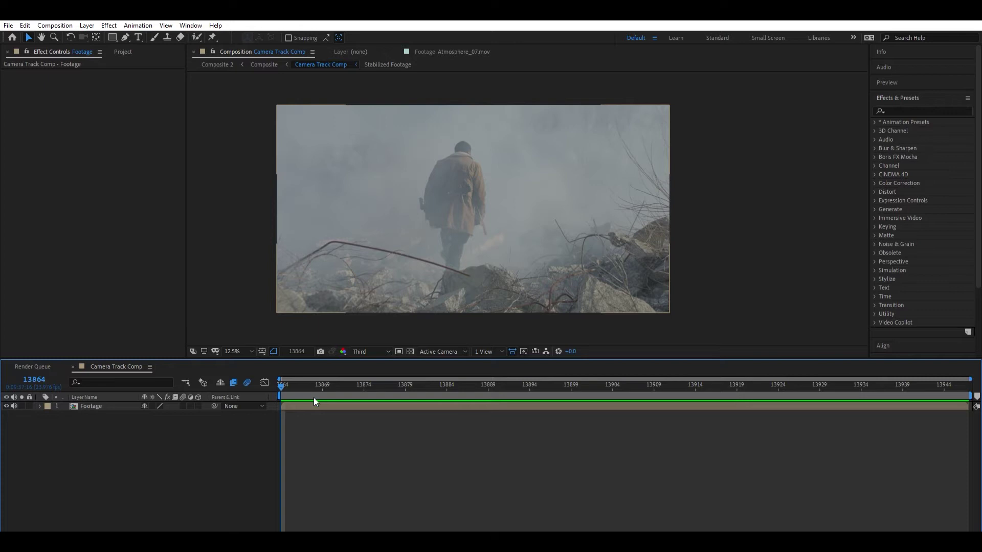
{"action": "left_click", "coordinate": [328, 407]}
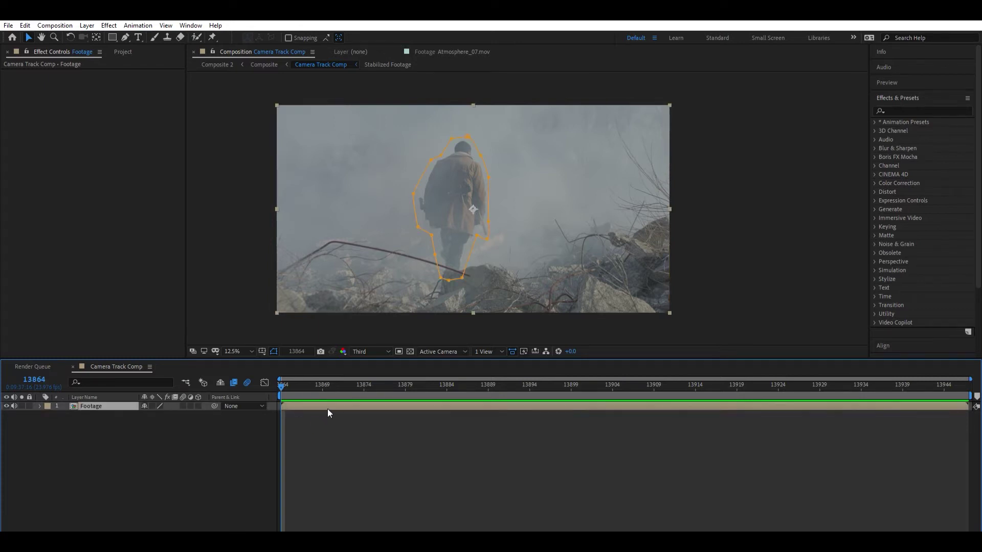
{"action": "left_click", "coordinate": [39, 406]}
{"action": "left_click_drag", "start_coordinate": [283, 380], "coordinate": [706, 381]}
{"action": "key", "text": "Home"}
{"action": "key", "text": "m"}
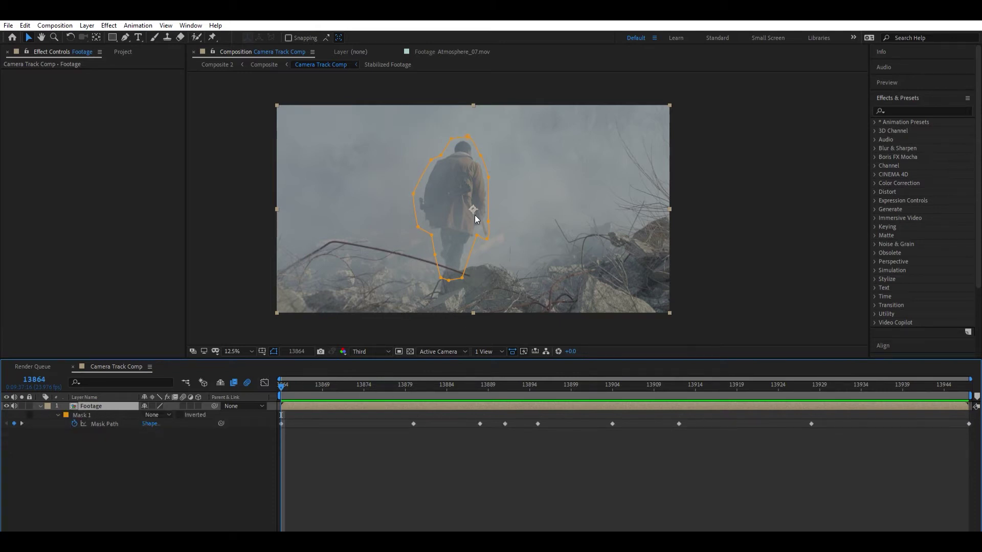
{"action": "left_click_drag", "start_coordinate": [357, 381], "coordinate": [380, 385]}
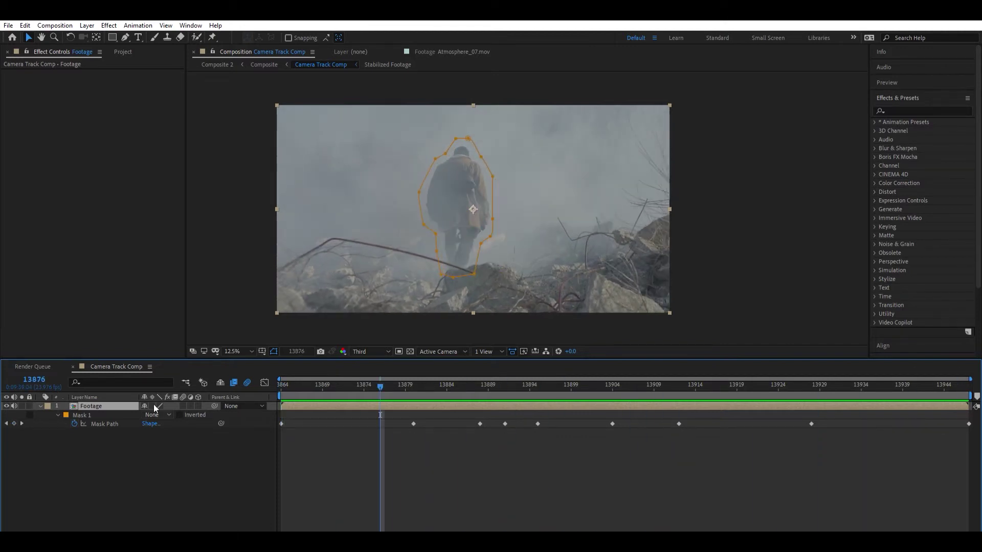
- Set Mask 1 on the Footage layer to Subtract and preview the cut-out of the walking man
{"action": "left_click", "coordinate": [188, 437]}
{"action": "left_click", "coordinate": [373, 421]}
{"action": "left_click_drag", "start_coordinate": [381, 385], "coordinate": [431, 378]}
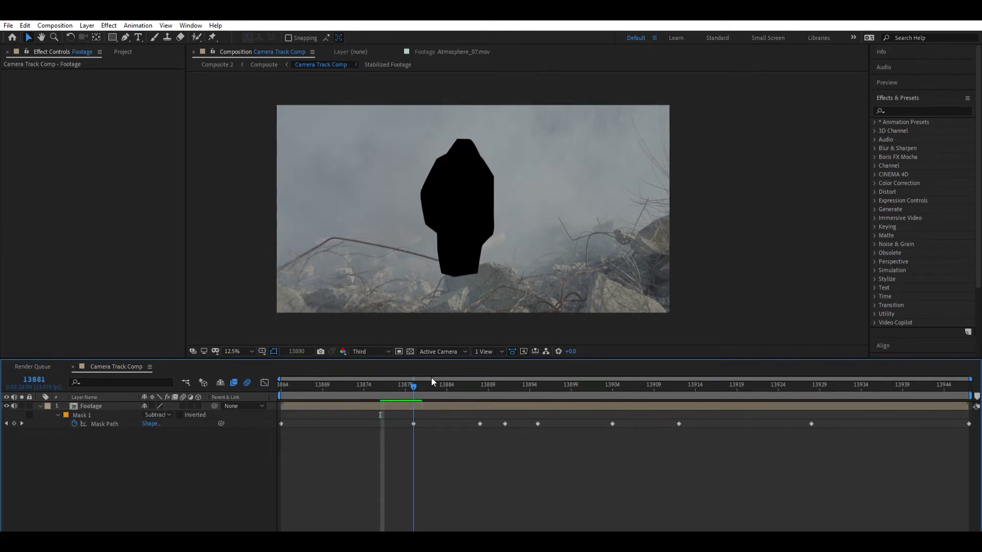
{"action": "key", "text": "space"}
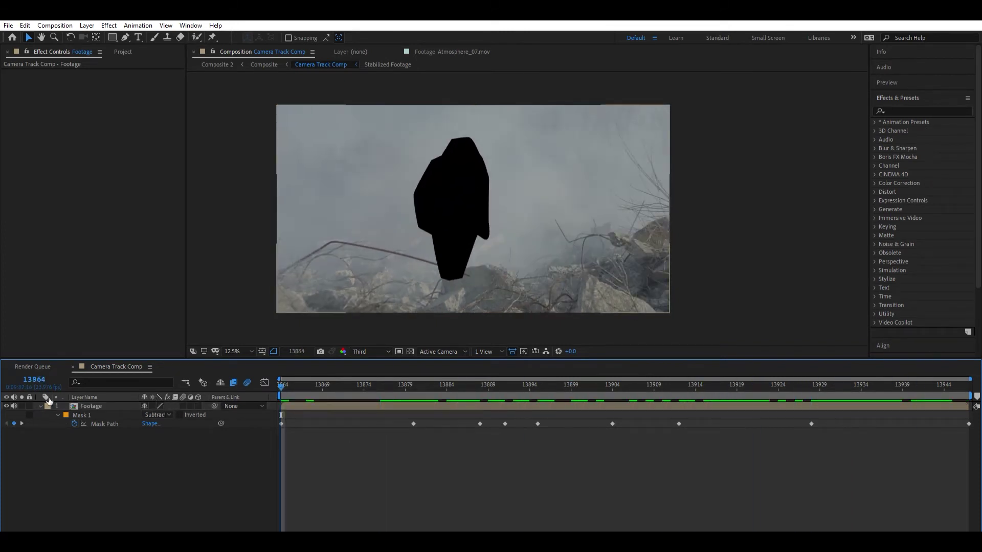
- Pre-compose the masked Footage layer as Camera Track Comp, preview it and bring up the Tracker tools
{"action": "left_click", "coordinate": [105, 406]}
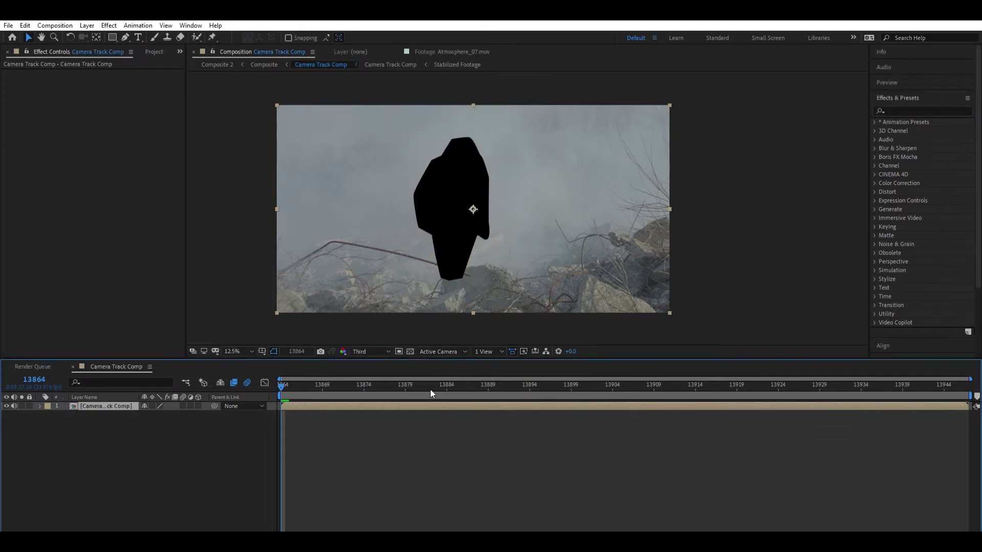
{"action": "left_click_drag", "start_coordinate": [748, 384], "coordinate": [249, 452]}
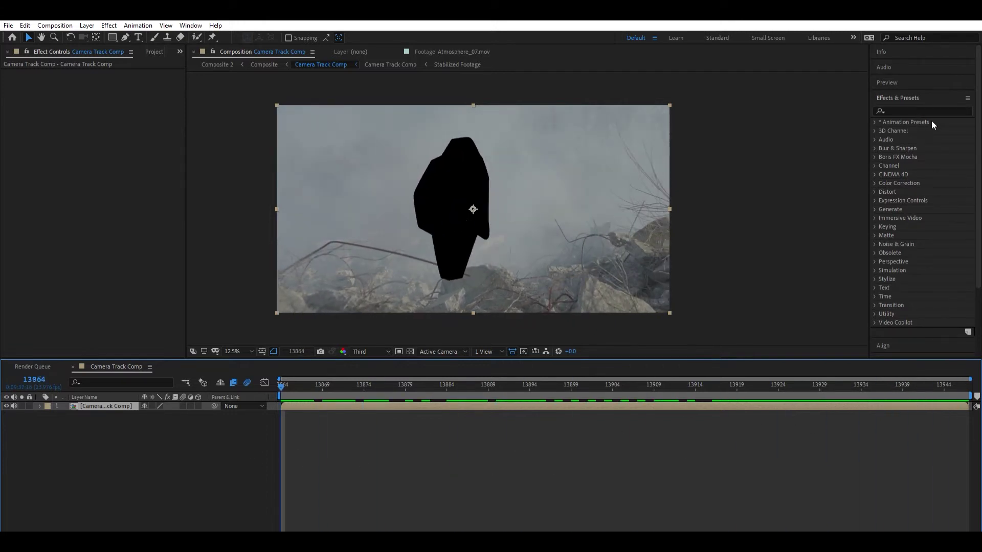
{"action": "scroll", "coordinate": [900, 328], "scroll_direction": "down", "scroll_amount": 3}
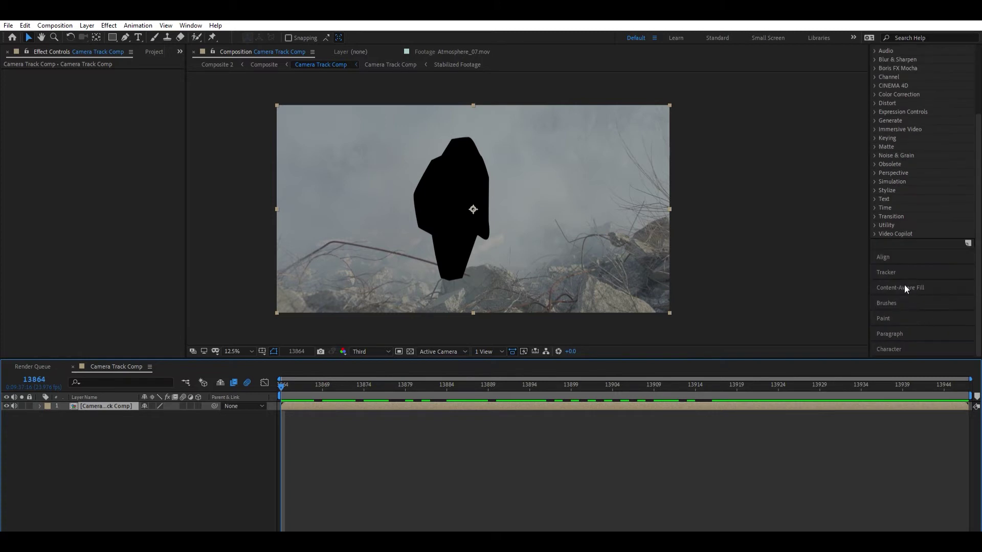
{"action": "left_click", "coordinate": [898, 266]}
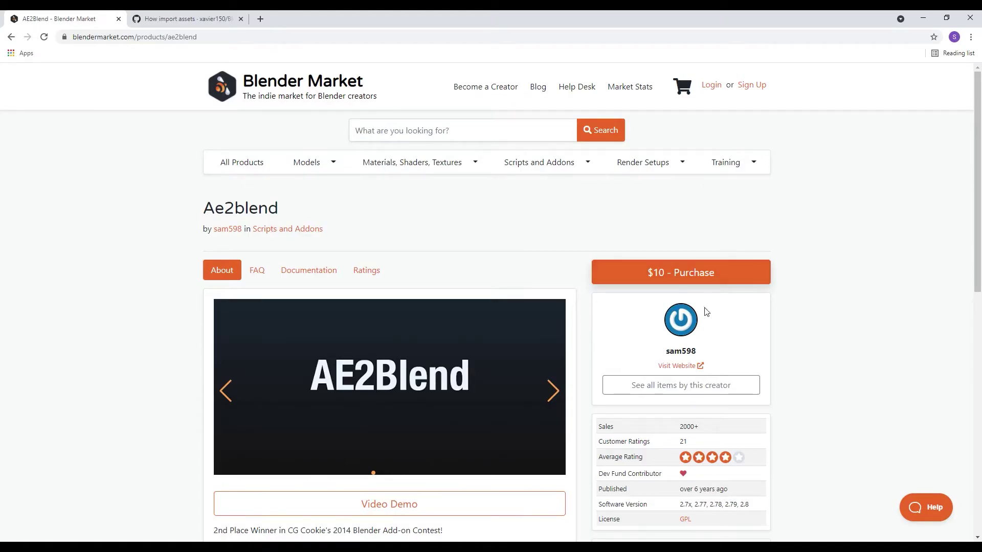
- Switch to the browser and review the AE2Blend add-on's description and features on Blender Market
{"action": "scroll", "coordinate": [680, 344], "scroll_direction": "down", "scroll_amount": 1}
{"action": "scroll", "coordinate": [680, 345], "scroll_direction": "down", "scroll_amount": 1}
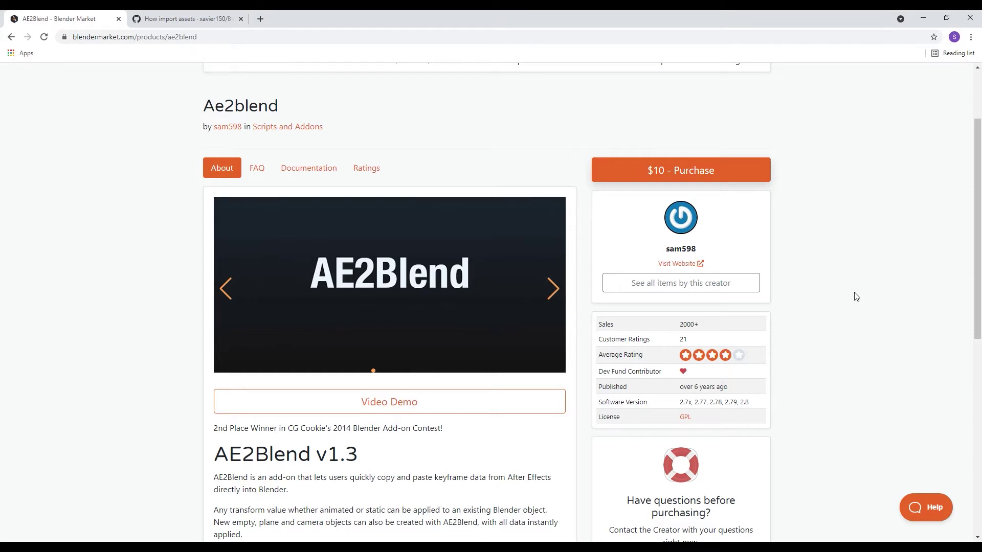
{"action": "scroll", "coordinate": [853, 295], "scroll_direction": "down", "scroll_amount": 3}
{"action": "scroll", "coordinate": [852, 296], "scroll_direction": "down", "scroll_amount": 1}
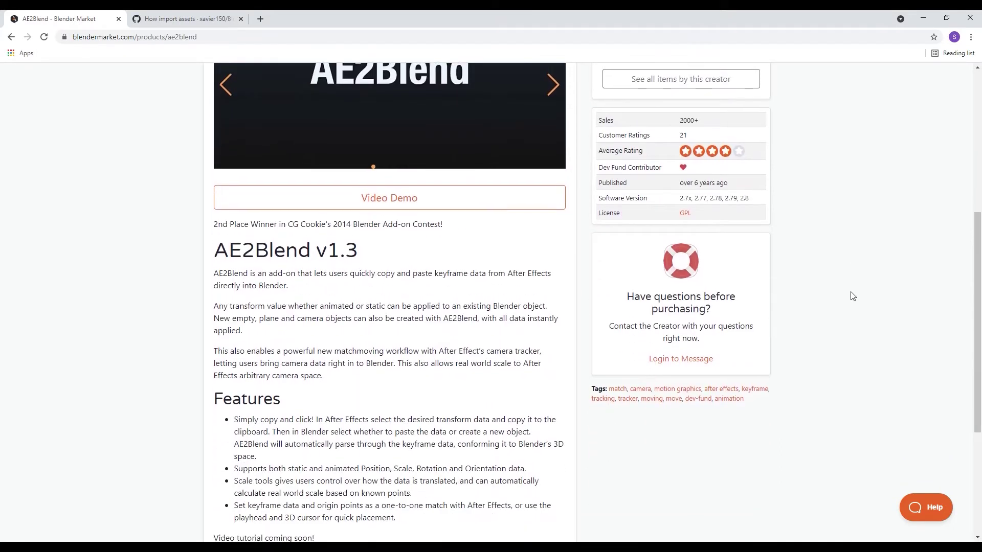
{"action": "scroll", "coordinate": [852, 296], "scroll_direction": "down", "scroll_amount": 4}
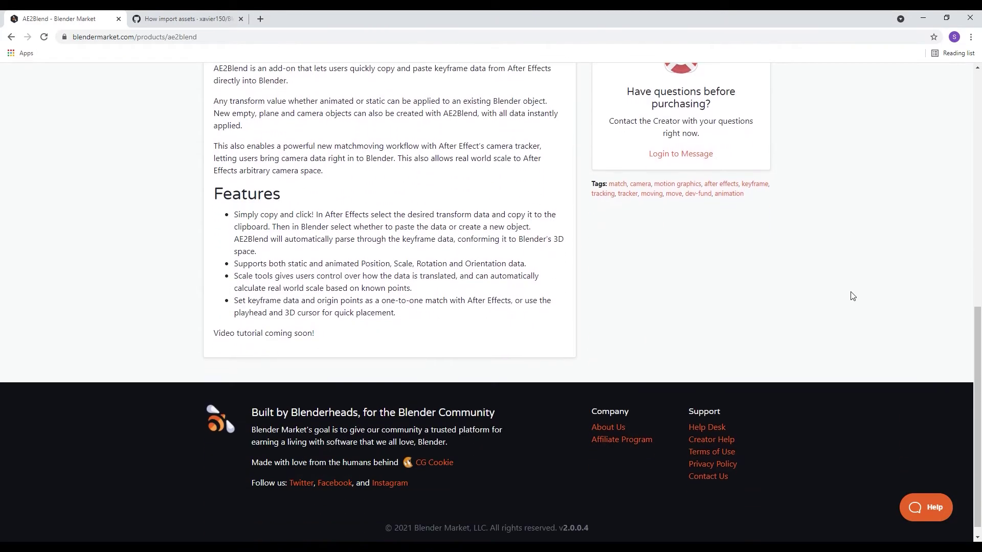
{"action": "scroll", "coordinate": [853, 297], "scroll_direction": "up", "scroll_amount": 10}
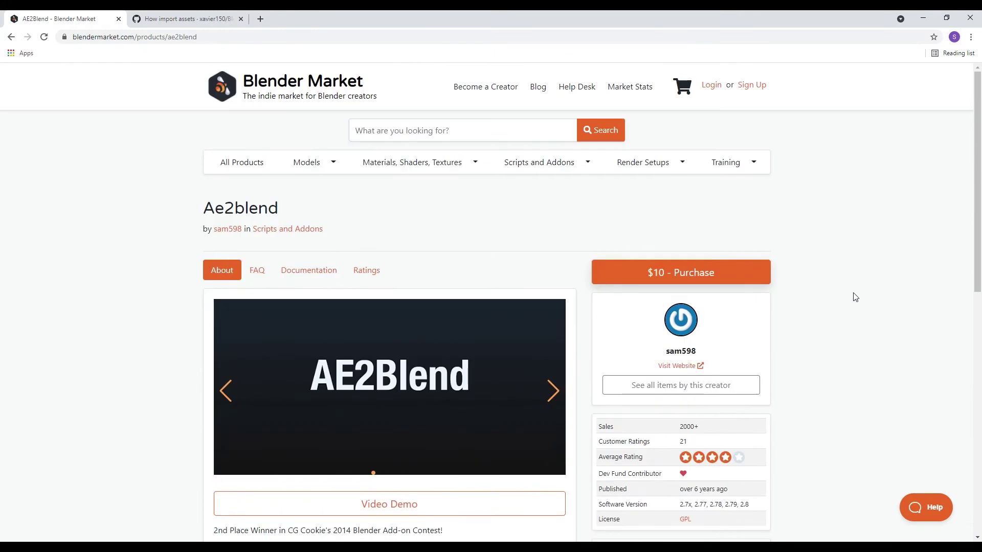
- Read the Blender-For-UnrealEngine-Addons wiki page on importing assets and Blender cameras into Unreal Engine
{"action": "left_click", "coordinate": [180, 15]}
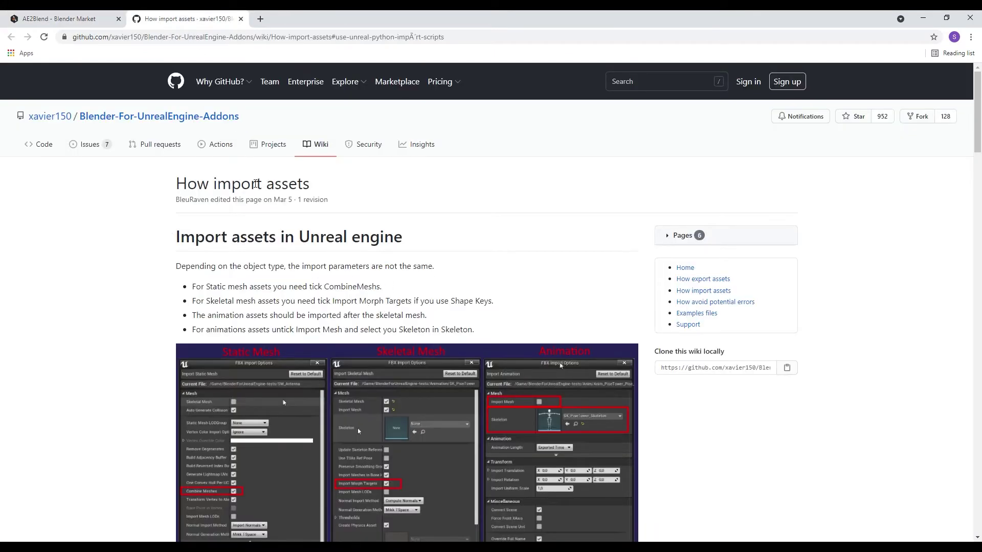
{"action": "left_click_drag", "start_coordinate": [178, 184], "coordinate": [307, 183]}
{"action": "left_click", "coordinate": [248, 195]}
{"action": "left_click_drag", "start_coordinate": [176, 240], "coordinate": [377, 238]}
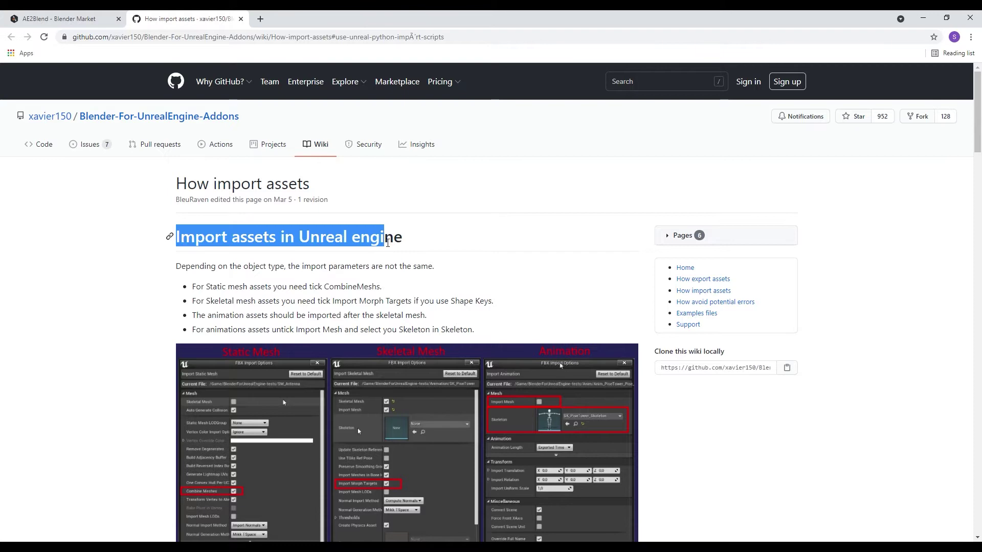
{"action": "left_click", "coordinate": [370, 229]}
{"action": "scroll", "coordinate": [370, 228], "scroll_direction": "down", "scroll_amount": 1}
{"action": "scroll", "coordinate": [370, 228], "scroll_direction": "down", "scroll_amount": 15}
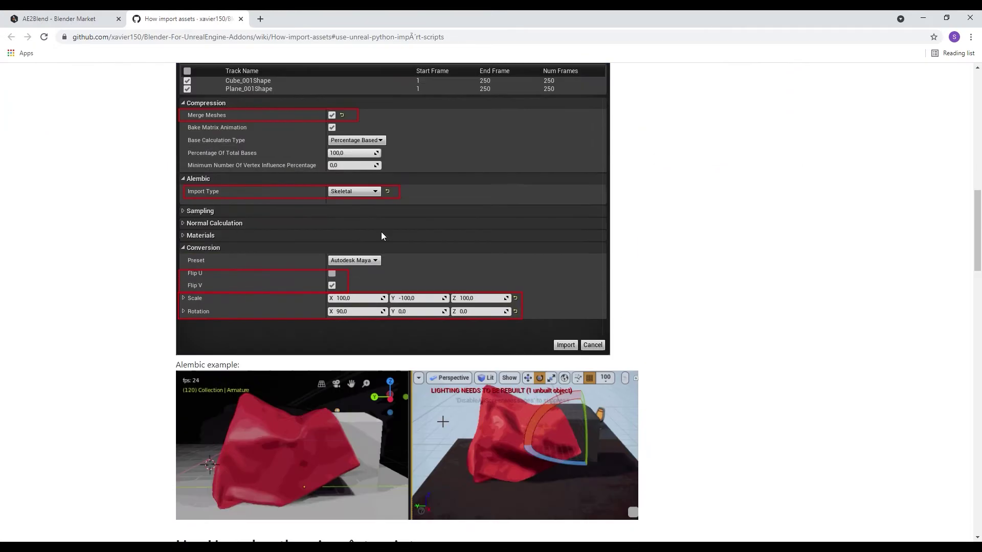
{"action": "scroll", "coordinate": [581, 258], "scroll_direction": "down", "scroll_amount": 15}
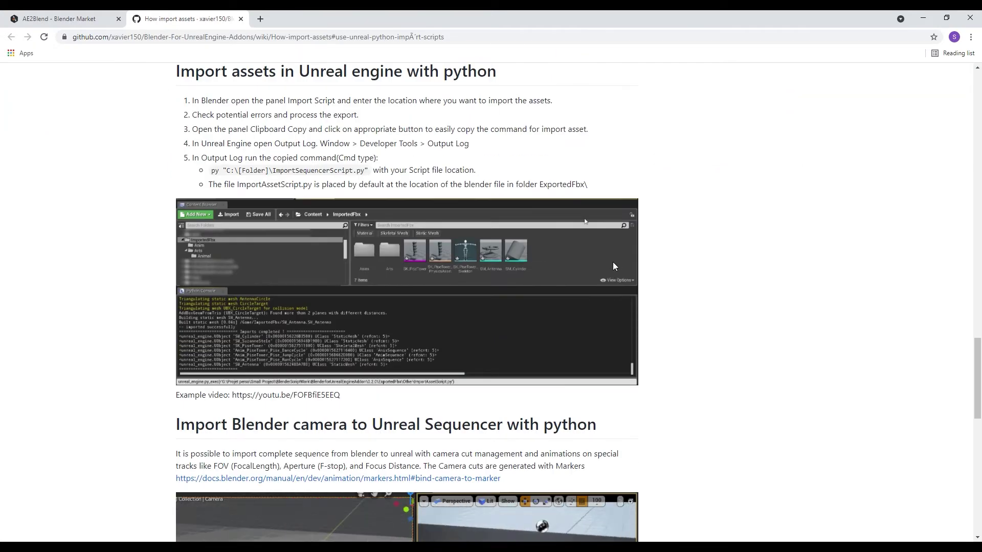
{"action": "scroll", "coordinate": [634, 263], "scroll_direction": "down", "scroll_amount": 5}
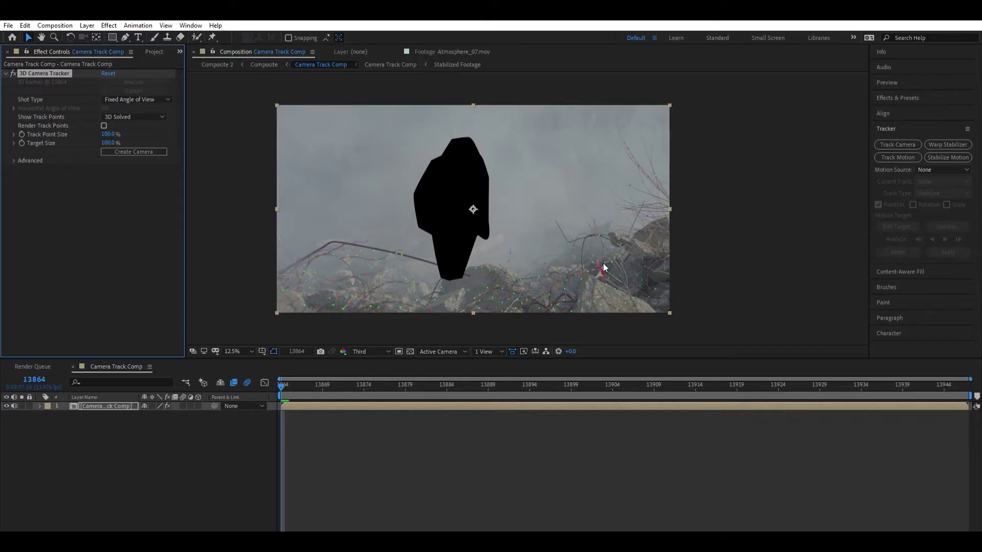
- At frame 13913, create a solid and camera from the track points on the rock beside the man's feet
{"action": "scroll", "coordinate": [433, 276], "scroll_direction": "up", "scroll_amount": 2}
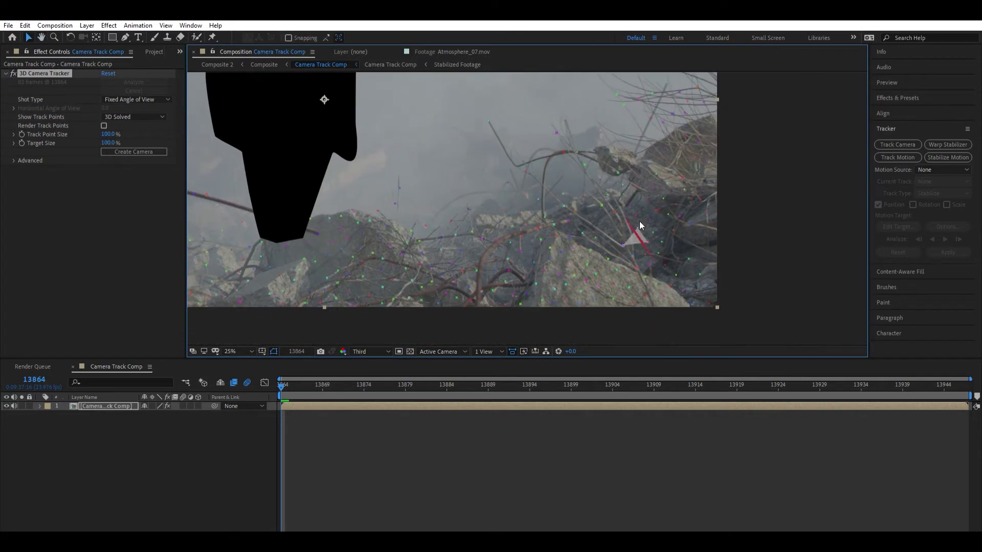
{"action": "left_click_drag", "start_coordinate": [462, 217], "coordinate": [674, 235]}
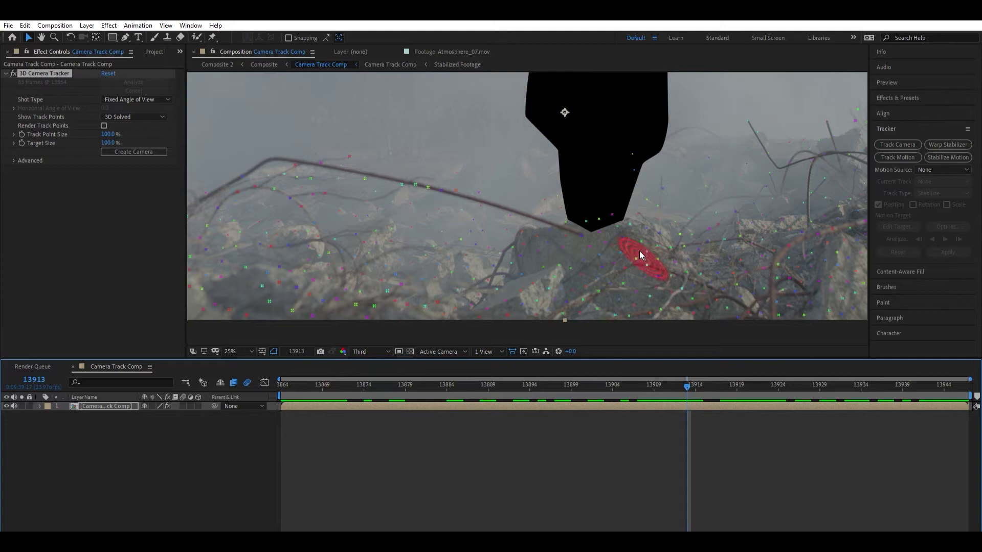
{"action": "left_click", "coordinate": [665, 242]}
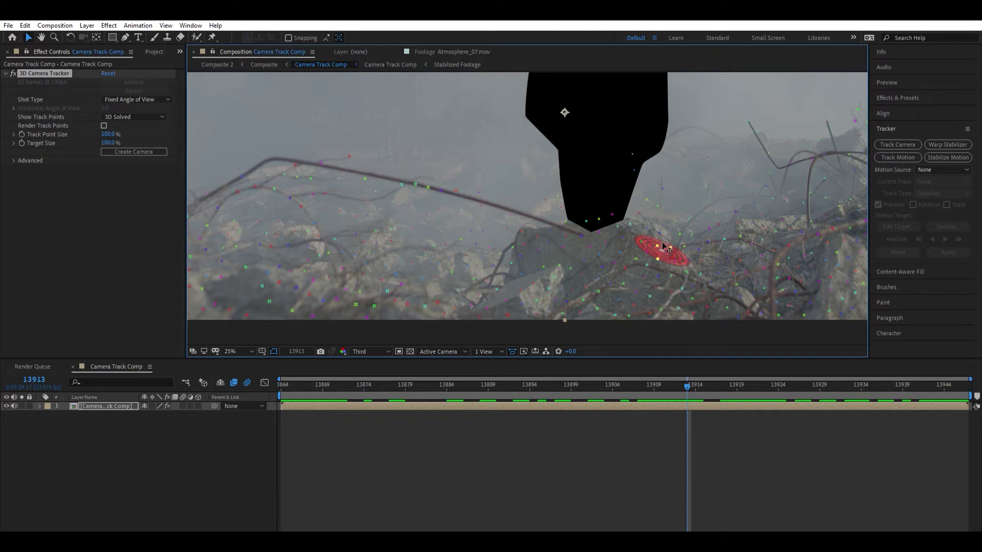
{"action": "right_click", "coordinate": [709, 262]}
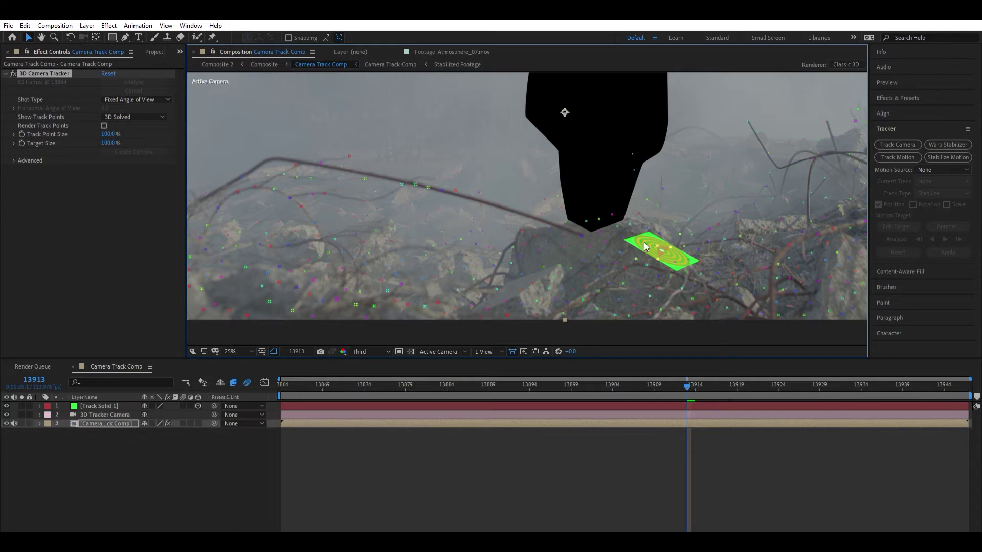
- Deselect the new 3D Tracker Camera layer and preview how the green solid sticks to the rock
{"action": "left_click", "coordinate": [129, 412]}
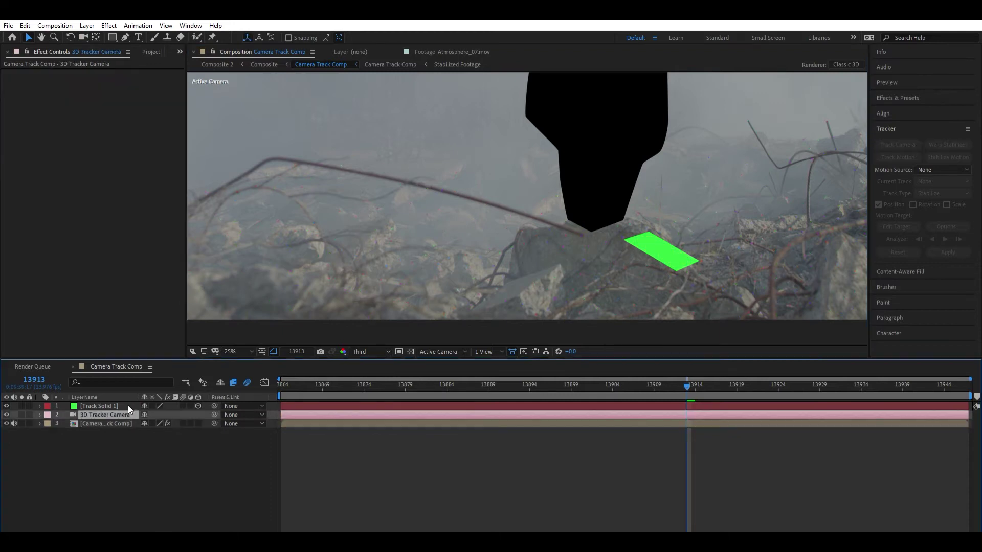
{"action": "left_click", "coordinate": [146, 428]}
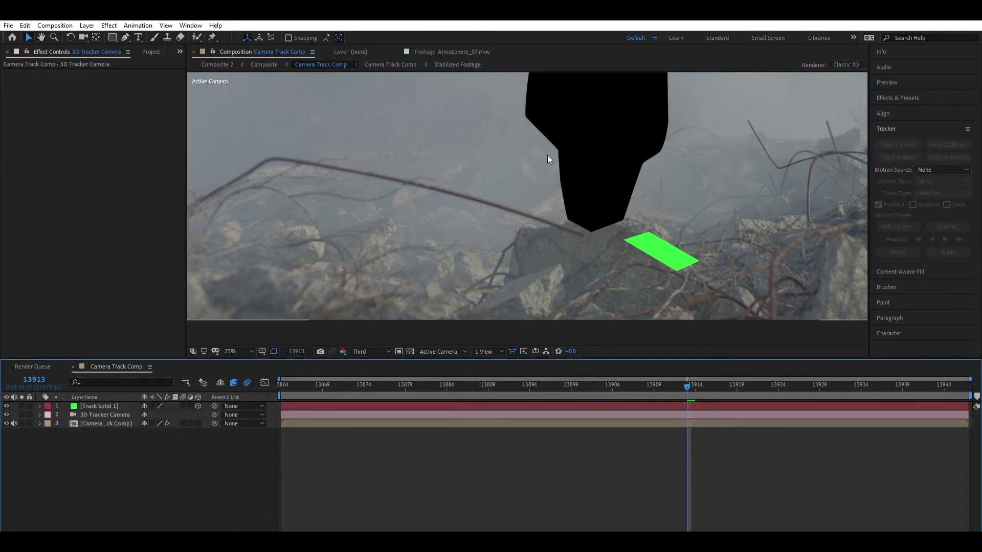
{"action": "scroll", "coordinate": [618, 173], "scroll_direction": "down", "scroll_amount": 1}
{"action": "left_click_drag", "start_coordinate": [618, 173], "coordinate": [581, 189]}
{"action": "scroll", "coordinate": [577, 179], "scroll_direction": "up", "scroll_amount": 1}
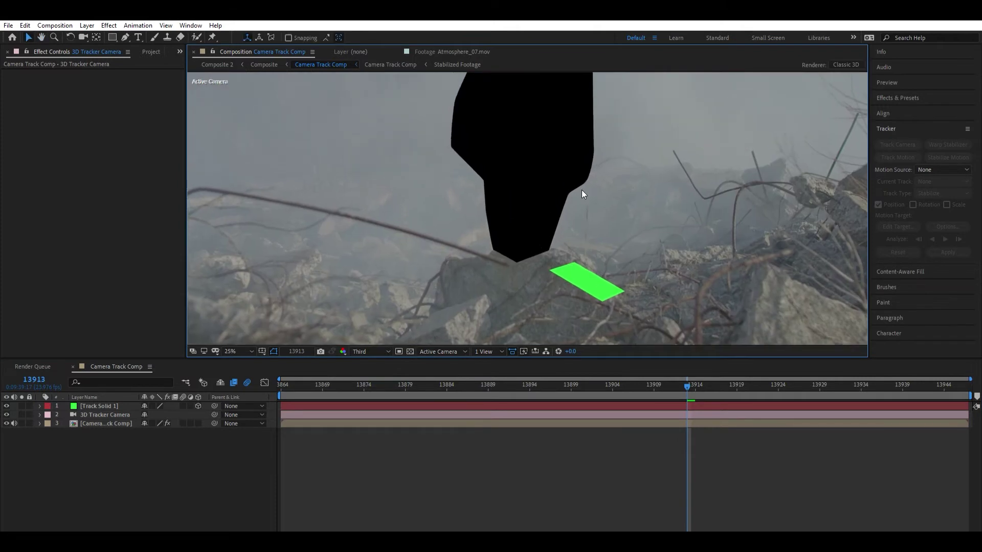
{"action": "key", "text": "space"}
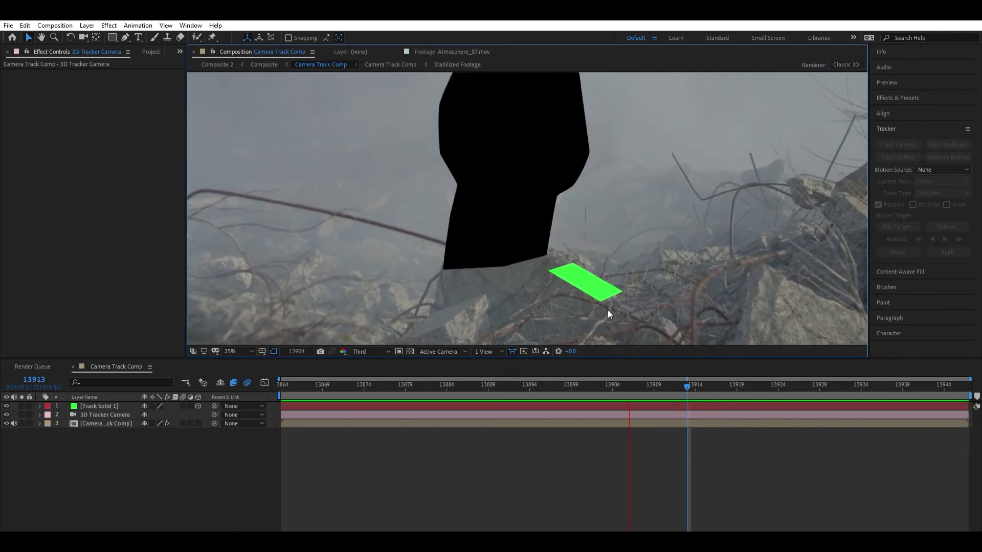
- Stop the preview and, at frame 13946, create a second solid from the distant background track points left of the man
{"action": "left_click", "coordinate": [619, 303]}
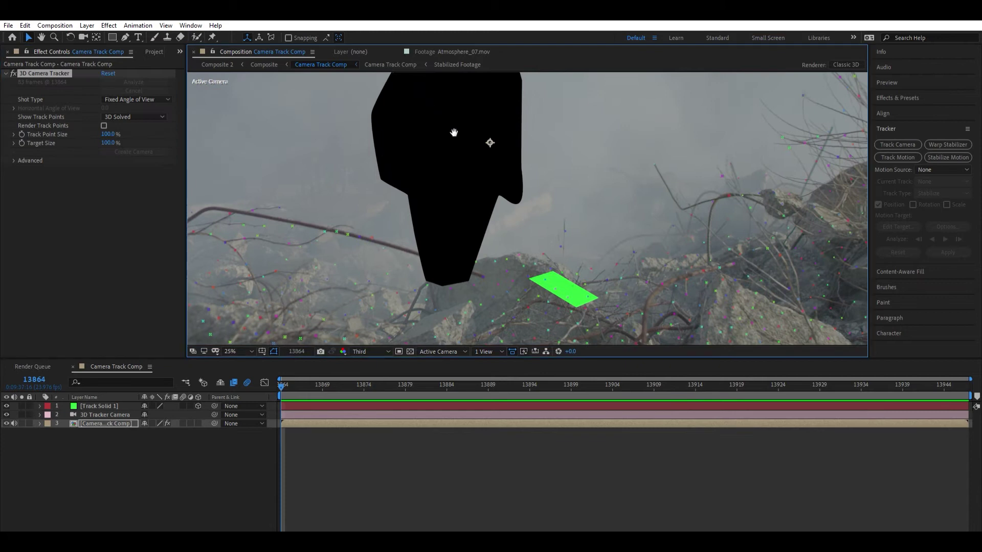
{"action": "scroll", "coordinate": [562, 114], "scroll_direction": "down", "scroll_amount": 1}
{"action": "left_click_drag", "start_coordinate": [564, 122], "coordinate": [520, 174]}
{"action": "left_click_drag", "start_coordinate": [790, 378], "coordinate": [961, 378]}
{"action": "scroll", "coordinate": [600, 207], "scroll_direction": "up", "scroll_amount": 1}
{"action": "left_click_drag", "start_coordinate": [606, 211], "coordinate": [623, 224]}
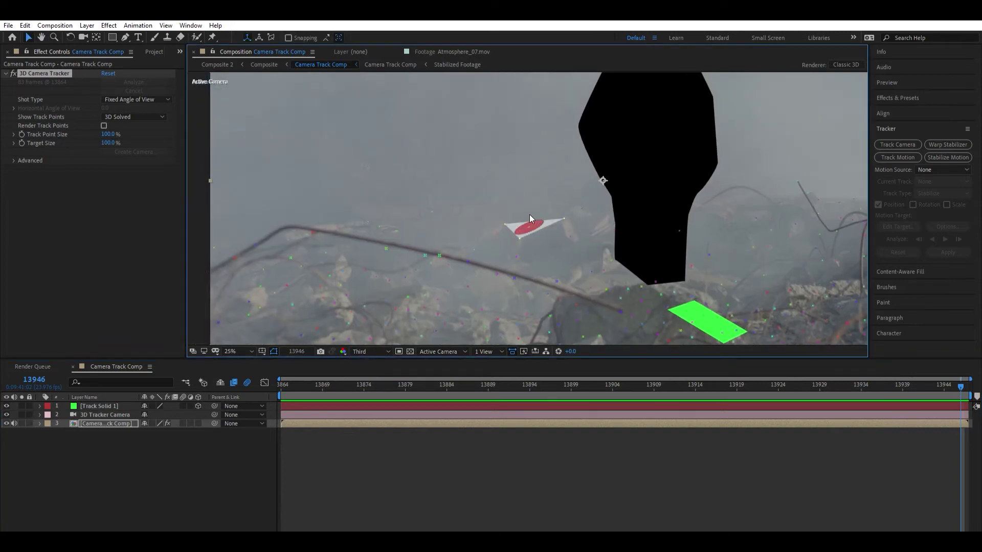
{"action": "left_click", "coordinate": [585, 235]}
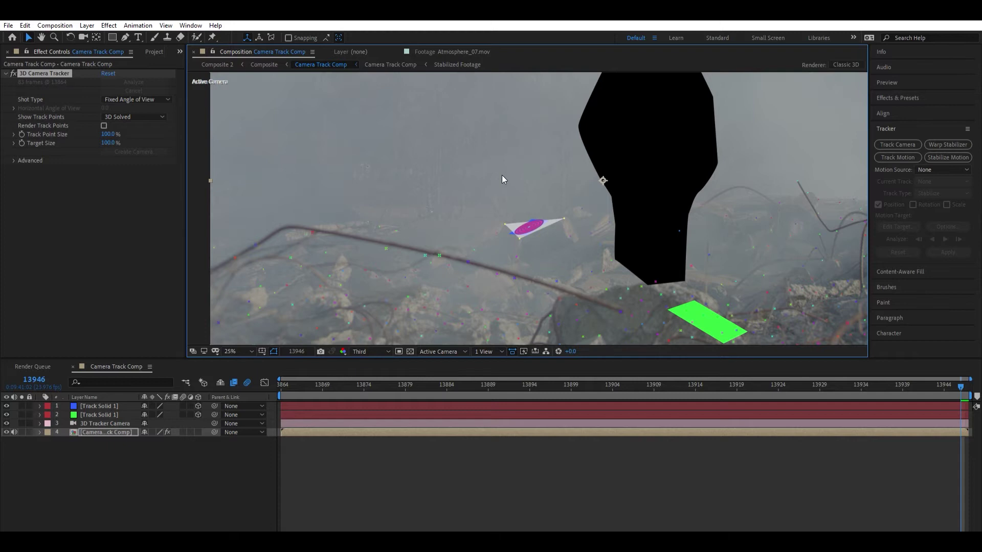
- Preview the blue and green solids together to check the camera track
{"action": "scroll", "coordinate": [501, 179], "scroll_direction": "down", "scroll_amount": 1}
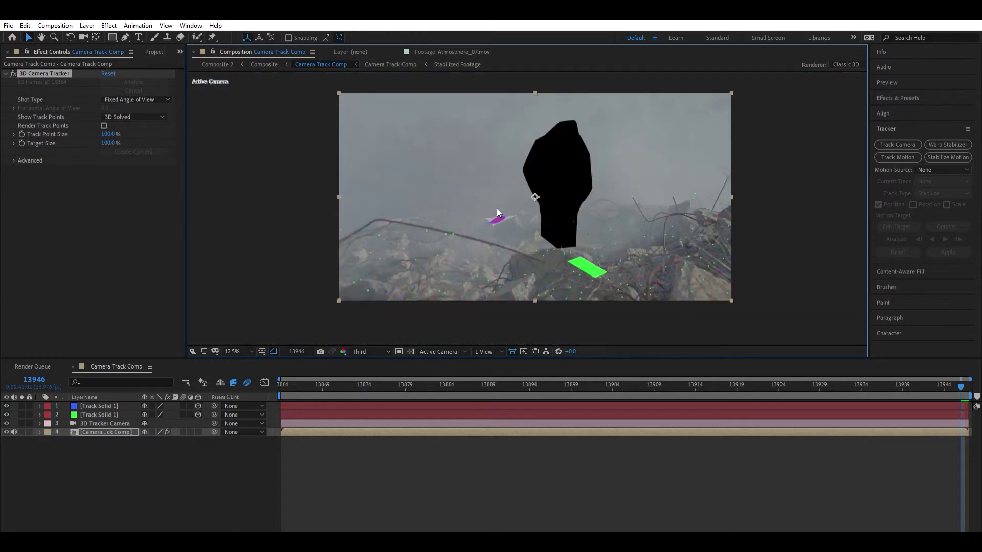
{"action": "scroll", "coordinate": [509, 213], "scroll_direction": "up", "scroll_amount": 1}
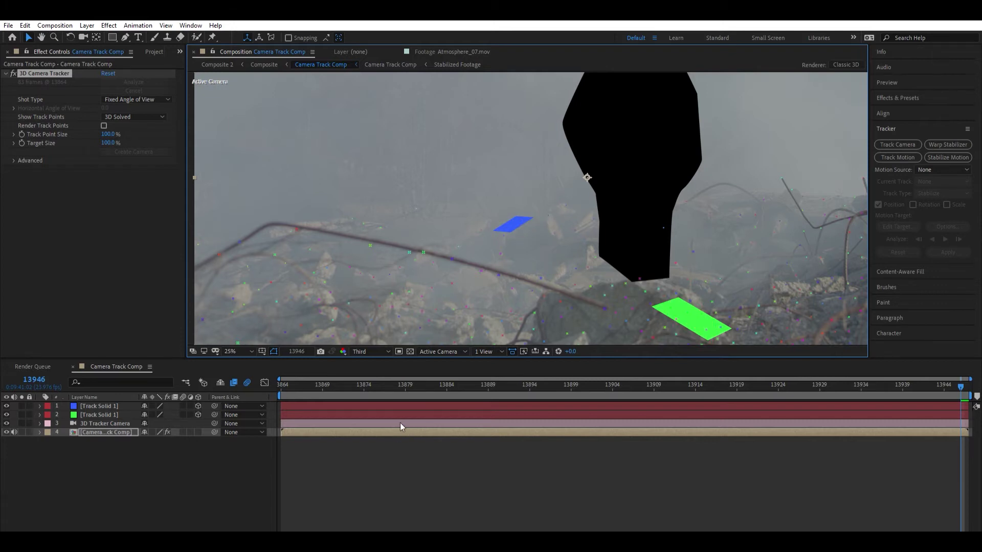
{"action": "key", "text": "space"}
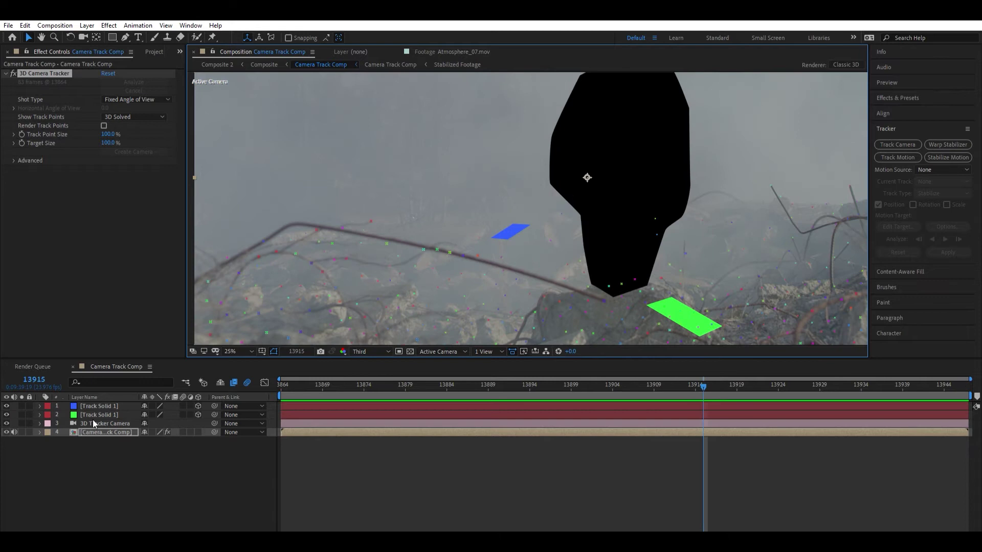
- Open the nested Camera Track Comp, set the Footage layer's Mask 1 to None and return to the outer composition
{"action": "double_click", "coordinate": [99, 429]}
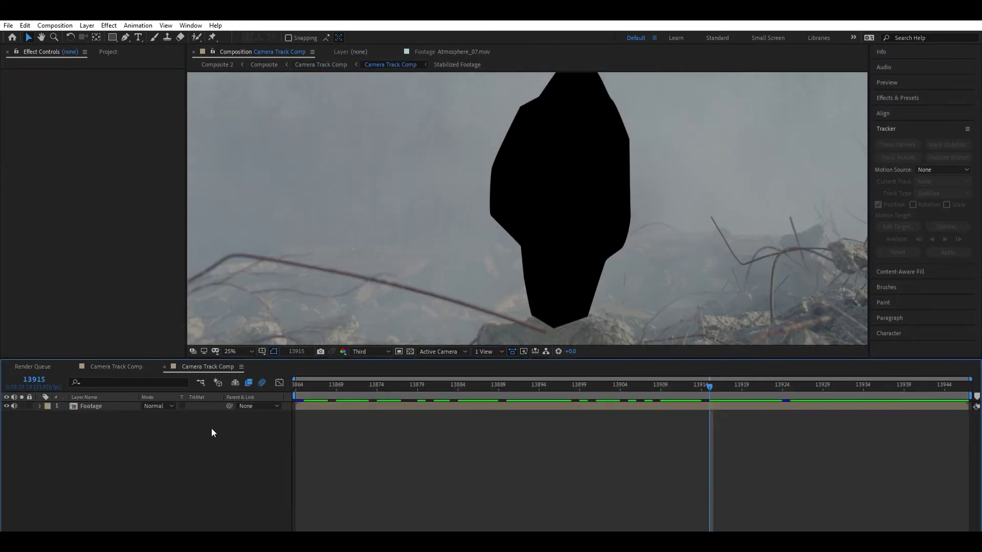
{"action": "left_click", "coordinate": [100, 404]}
{"action": "key", "text": "m"}
{"action": "left_click", "coordinate": [167, 418]}
{"action": "left_click", "coordinate": [173, 422]}
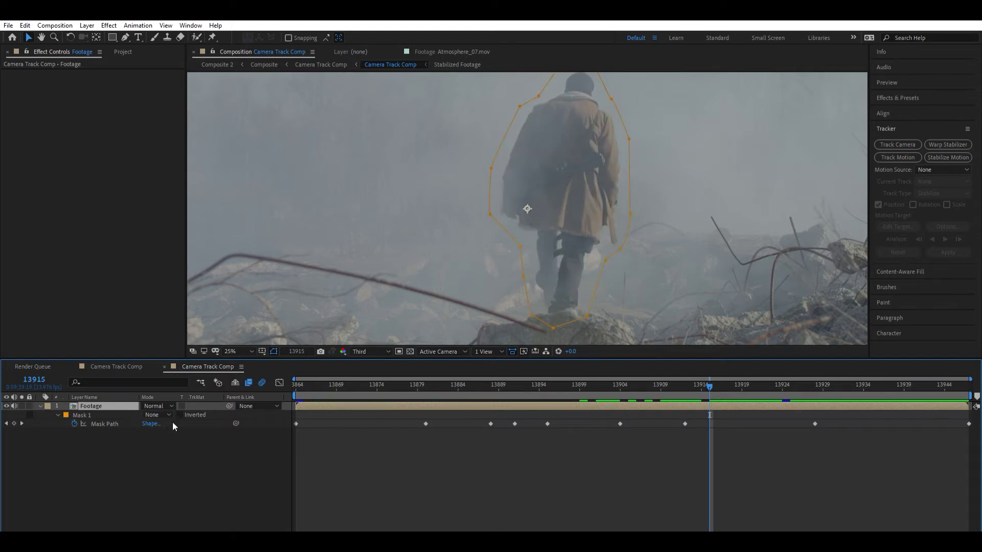
{"action": "left_click", "coordinate": [217, 445]}
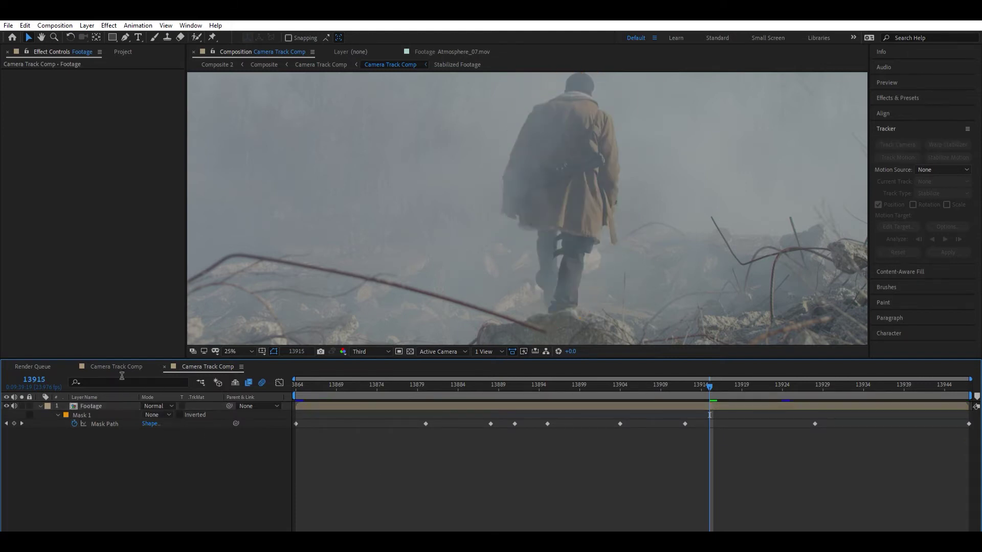
{"action": "left_click", "coordinate": [117, 366]}
- Preview the tracked solids over the unmasked footage of the walking man
{"action": "scroll", "coordinate": [551, 241], "scroll_direction": "down", "scroll_amount": 1}
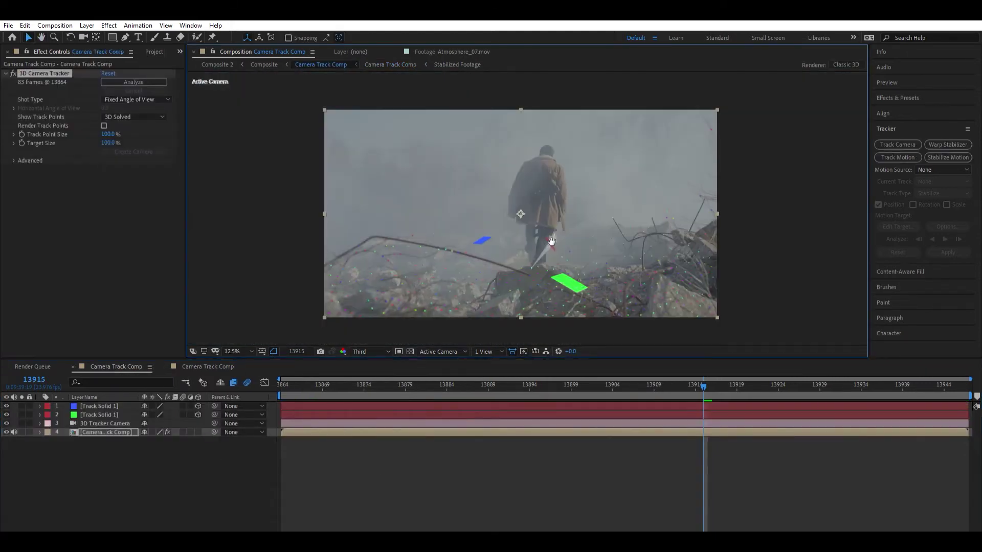
{"action": "left_click", "coordinate": [465, 454]}
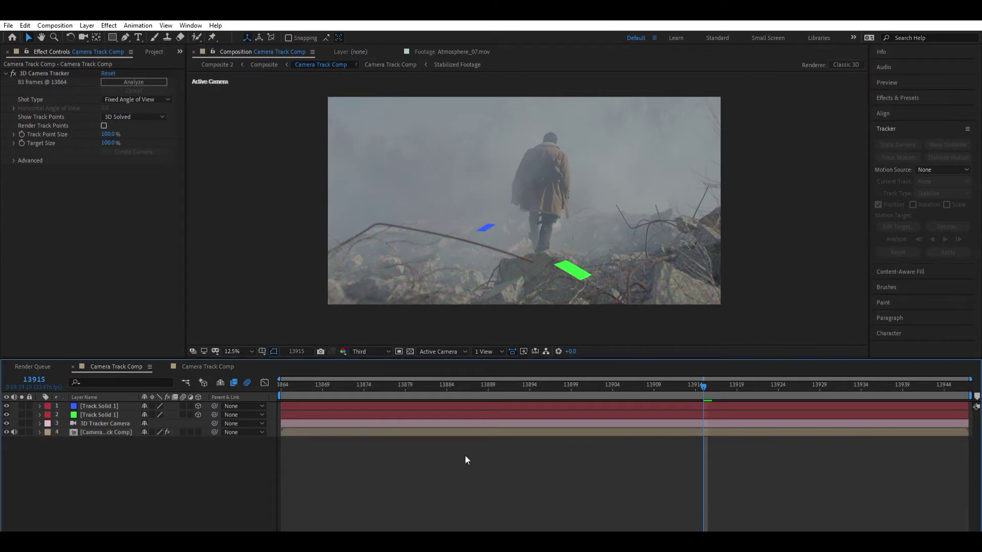
{"action": "key", "text": "space"}
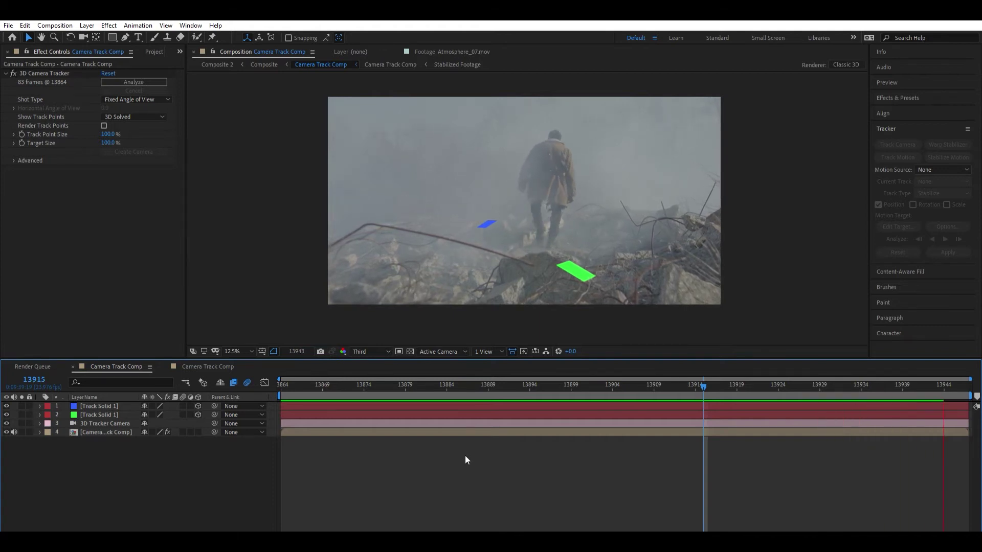
{"action": "key", "text": "space"}
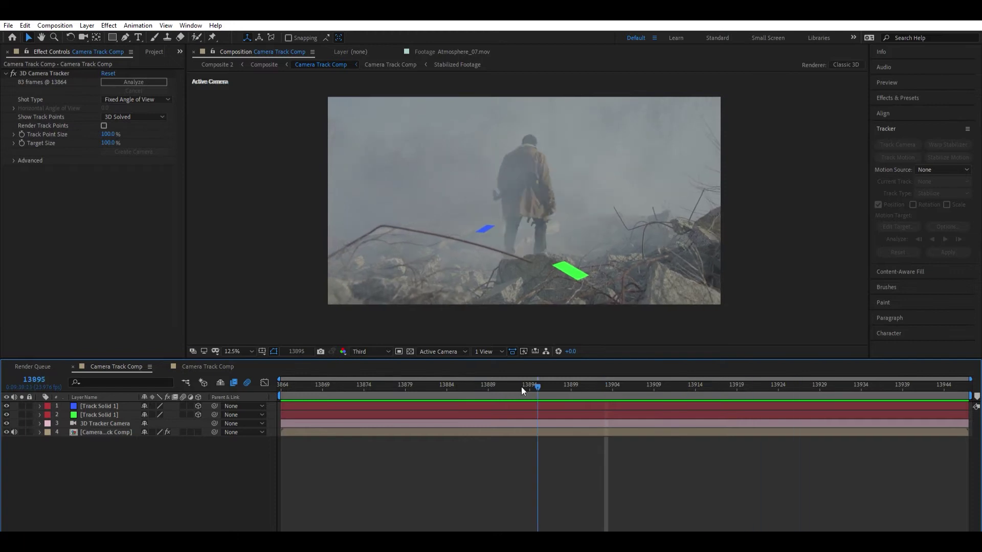
- Return to the first frame, reveal the 3D Tracker Camera's Transform properties and select its Position keyframes
{"action": "key", "text": "Home"}
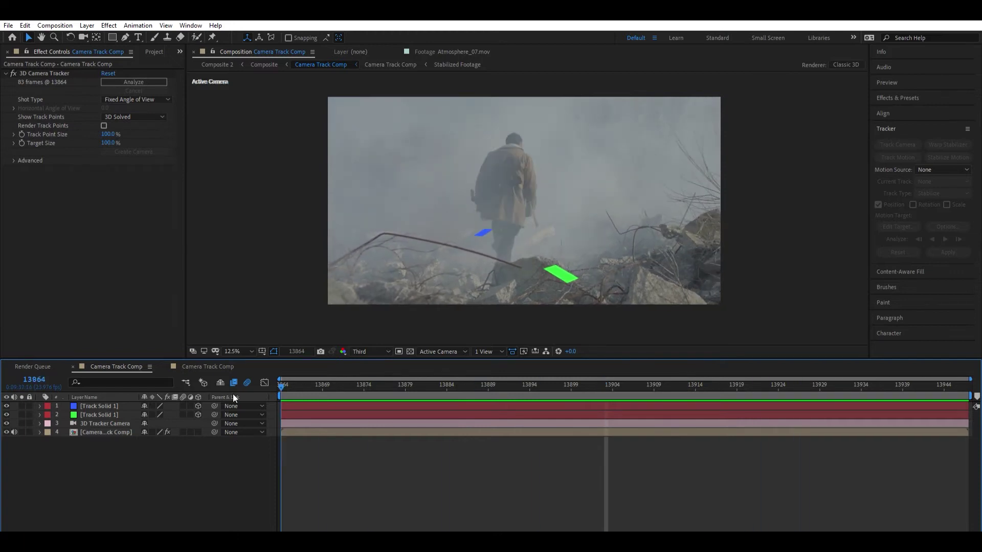
{"action": "left_click", "coordinate": [41, 423]}
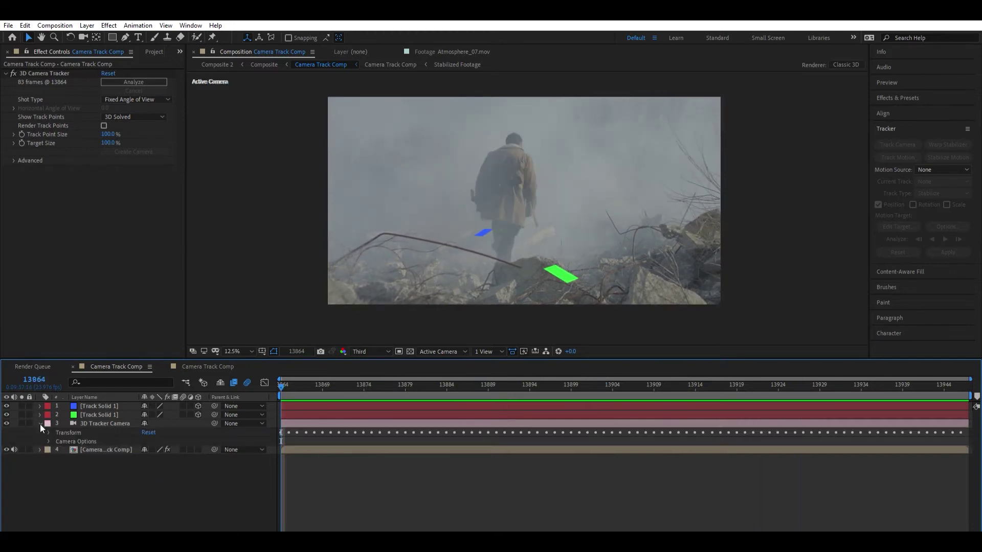
{"action": "left_click", "coordinate": [48, 432]}
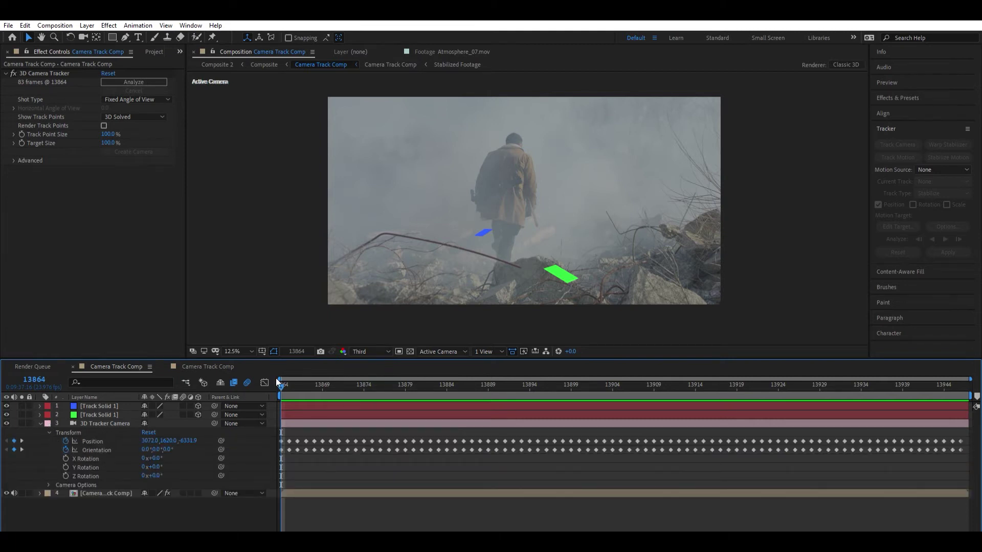
{"action": "left_click", "coordinate": [106, 441]}
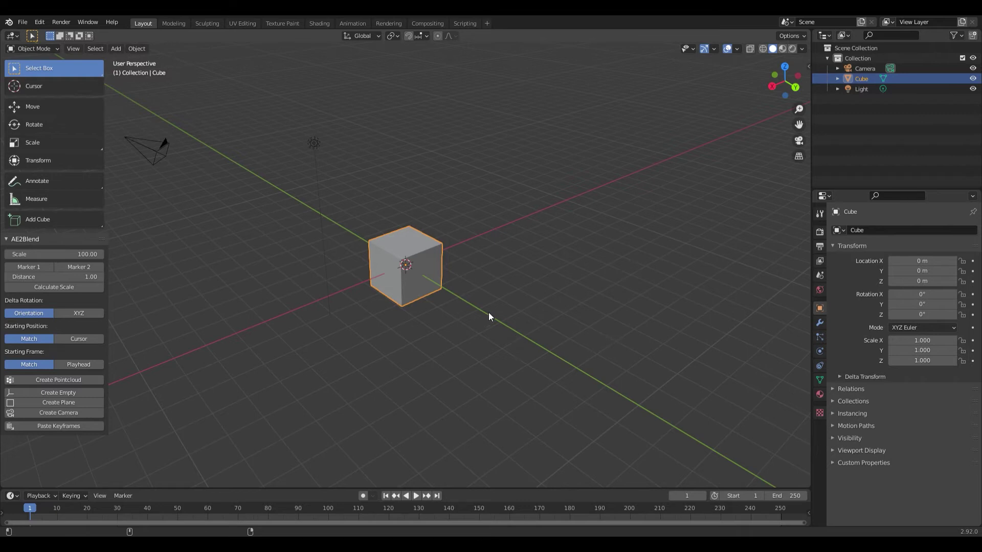
- Switch to Blender and open the Preferences
{"action": "left_click", "coordinate": [39, 24]}
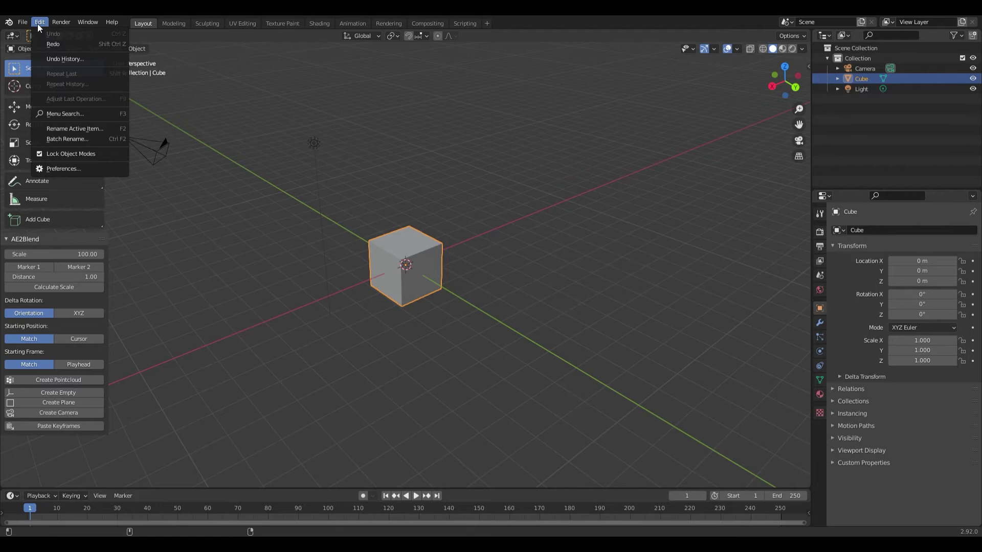
{"action": "left_click", "coordinate": [78, 169]}
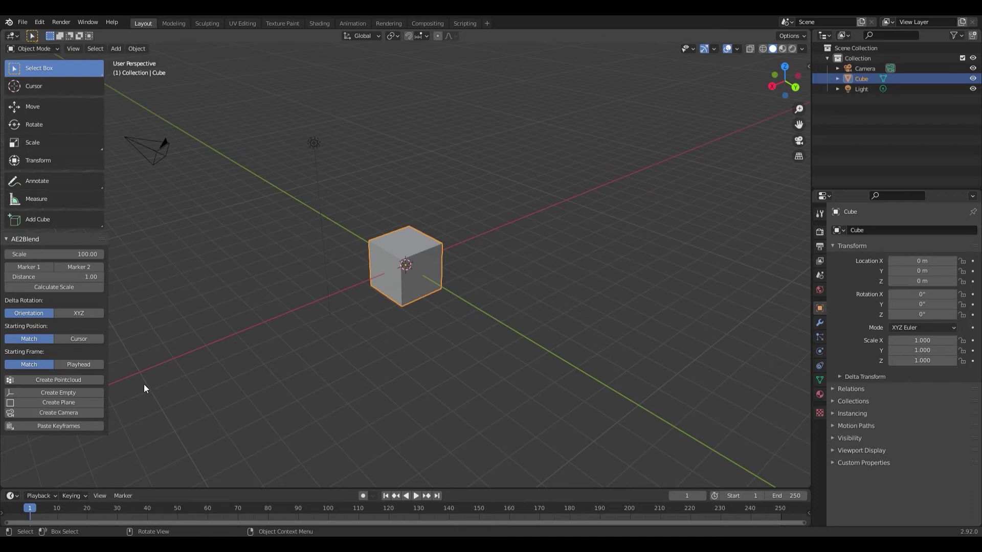
- Create a camera from the After Effects keyframes with AE2Blend and inspect it up close in the viewport
{"action": "left_click", "coordinate": [67, 415]}
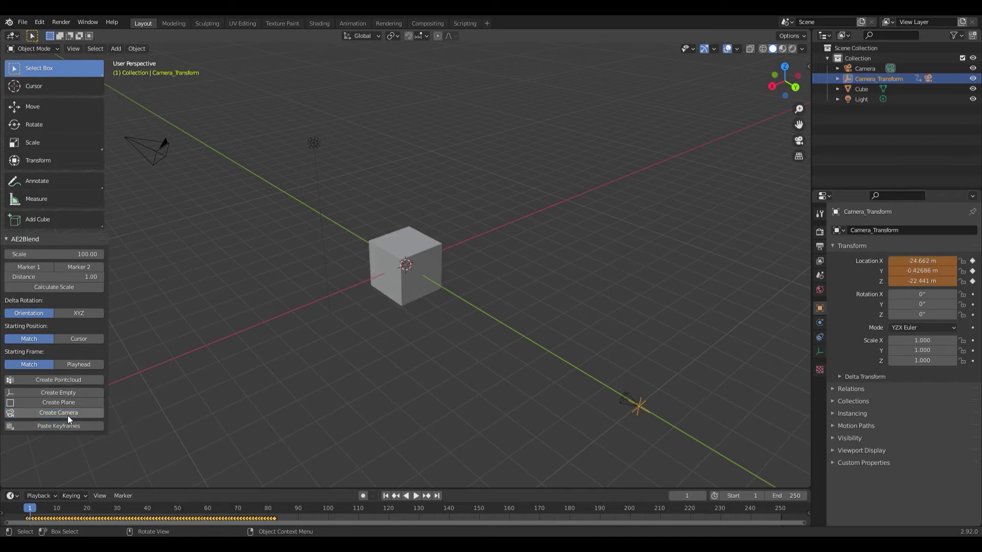
{"action": "left_click_drag", "start_coordinate": [672, 376], "coordinate": [576, 440]}
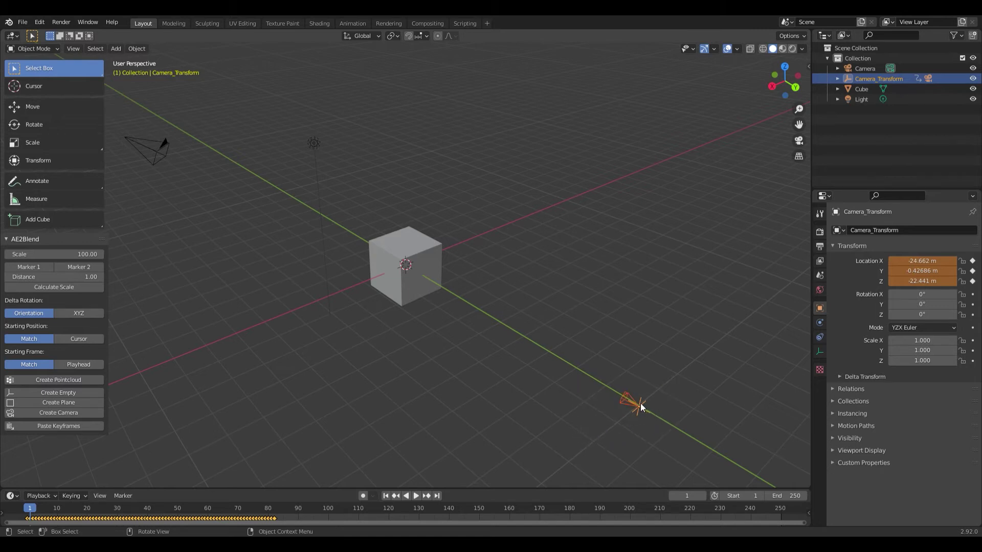
{"action": "key", "text": "KP_Decimal"}
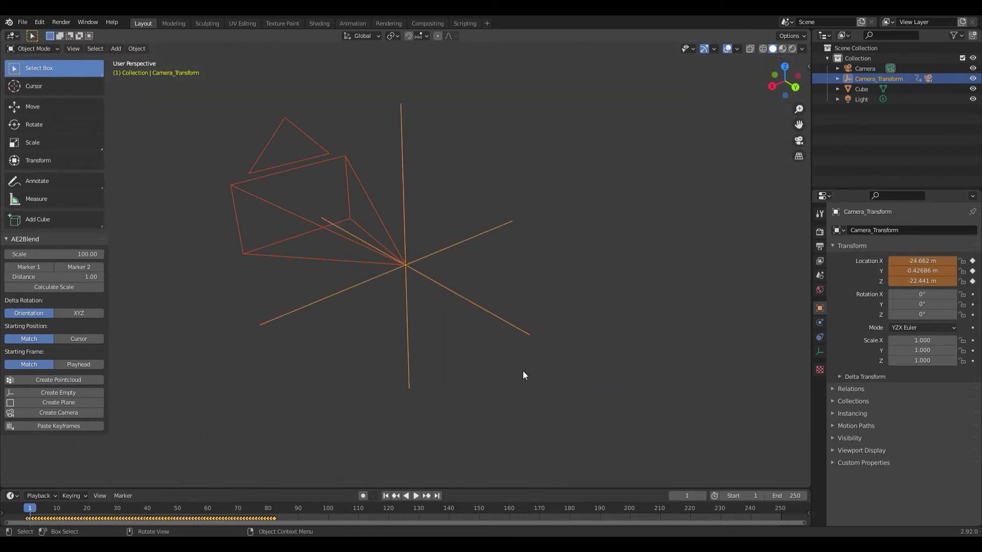
{"action": "scroll", "coordinate": [510, 339], "scroll_direction": "down", "scroll_amount": 4}
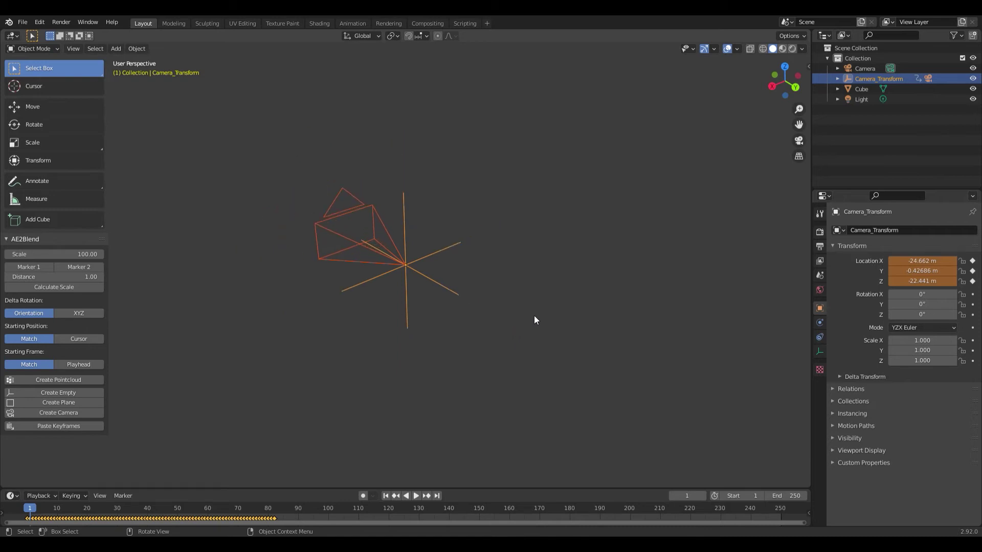
{"action": "left_click_drag", "start_coordinate": [607, 302], "coordinate": [560, 264]}
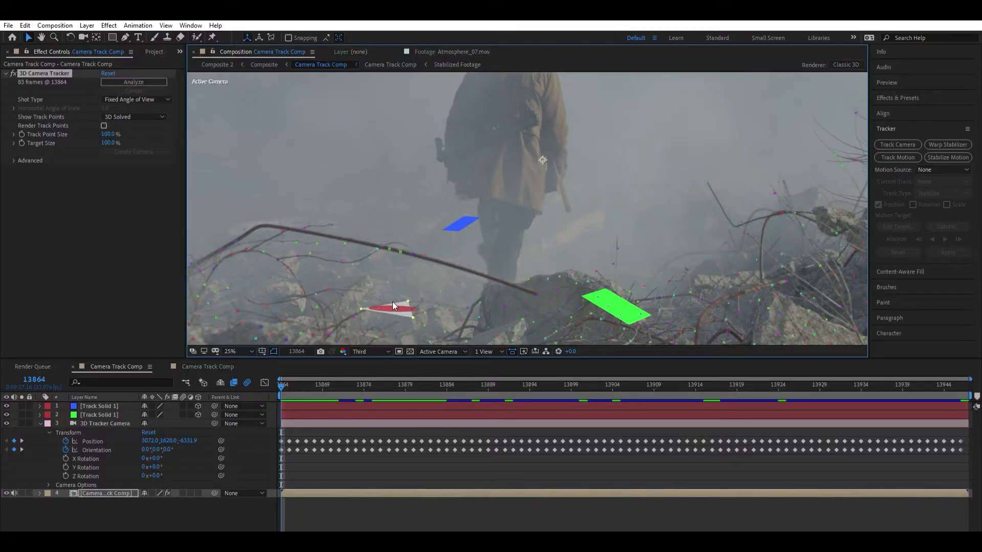
- Switch back to After Effects and, at frame 13864, create another solid from the rubble track points left of the man
{"action": "left_click_drag", "start_coordinate": [645, 242], "coordinate": [638, 228]}
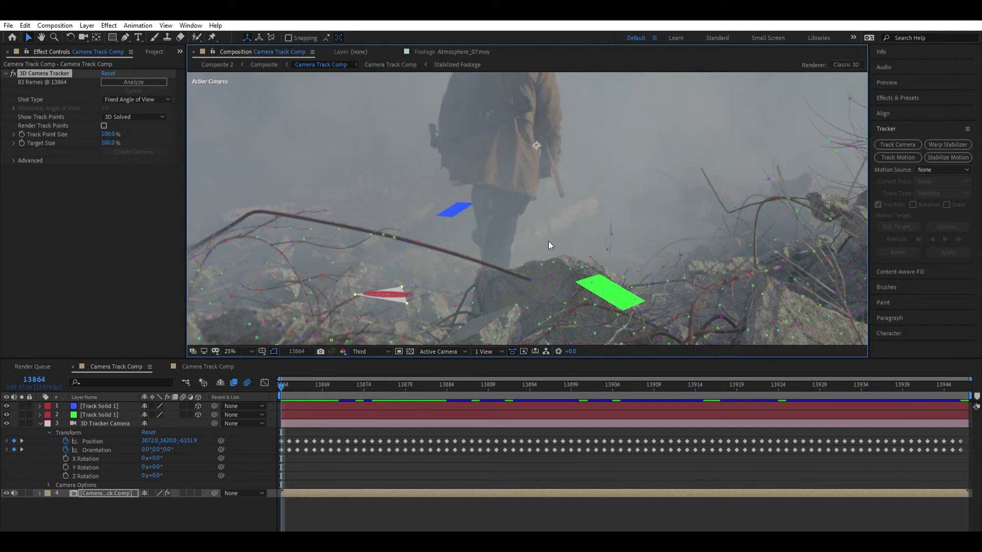
{"action": "left_click_drag", "start_coordinate": [637, 264], "coordinate": [655, 251]}
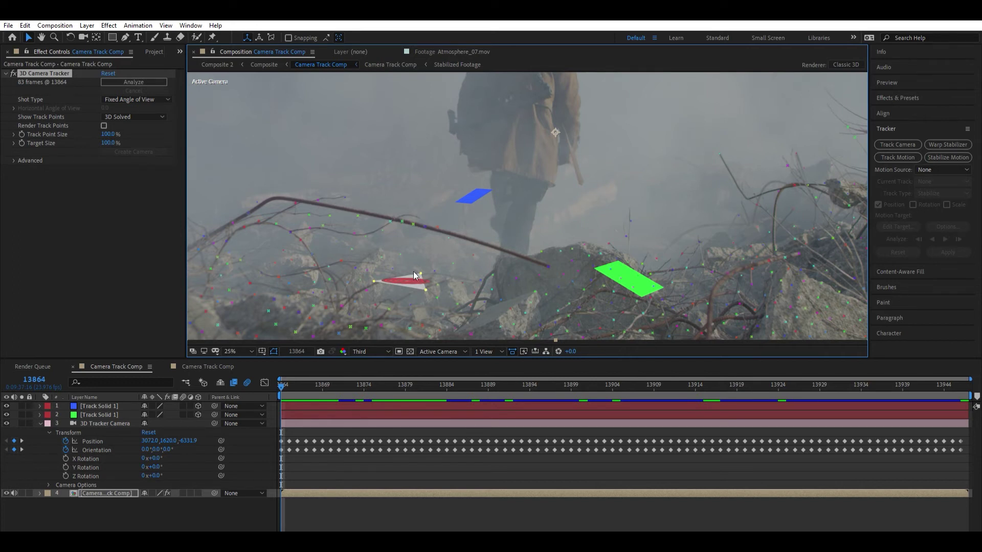
{"action": "left_click", "coordinate": [452, 292]}
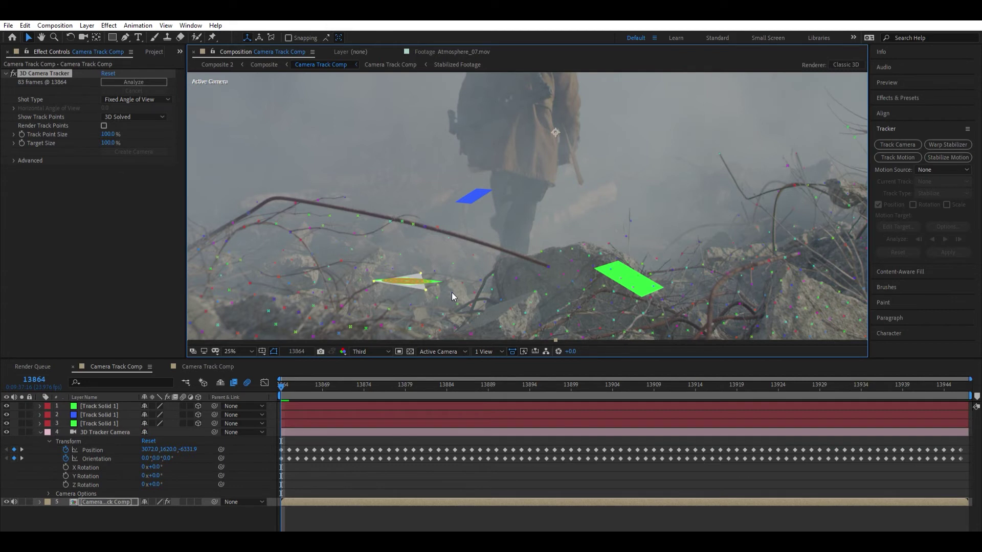
- Preview the solids' tracking, reveal the Transform properties of the solid left of the man and select its Position and Scale
{"action": "key", "text": "space"}
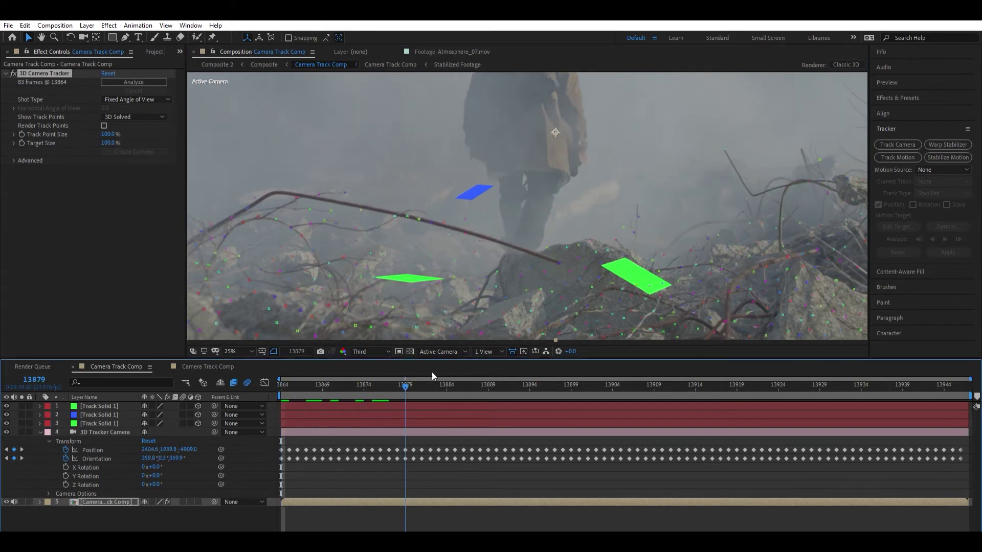
{"action": "key", "text": "space"}
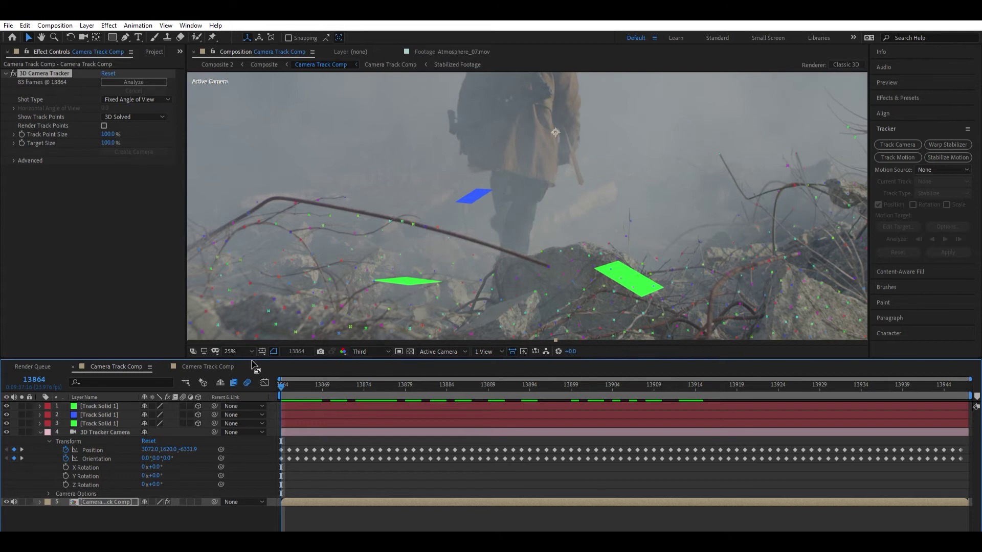
{"action": "left_click", "coordinate": [390, 281]}
{"action": "scroll", "coordinate": [390, 281], "scroll_direction": "up", "scroll_amount": 2}
{"action": "left_click", "coordinate": [40, 405]}
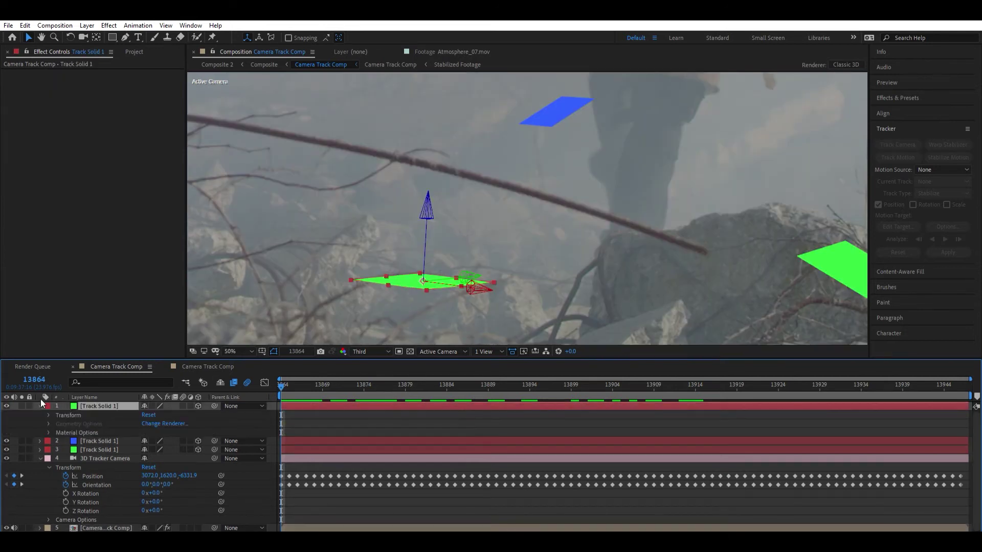
{"action": "left_click", "coordinate": [49, 414]}
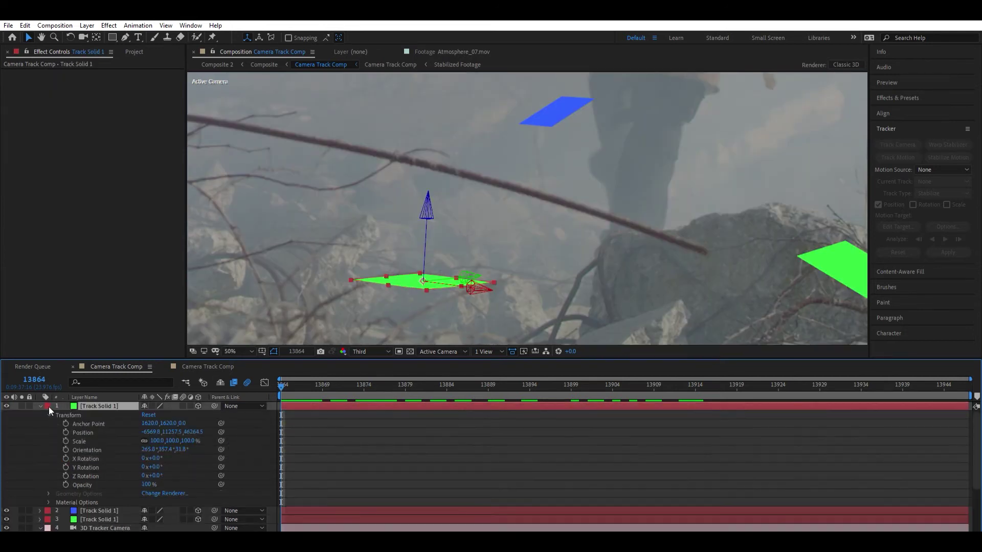
{"action": "left_click", "coordinate": [88, 432]}
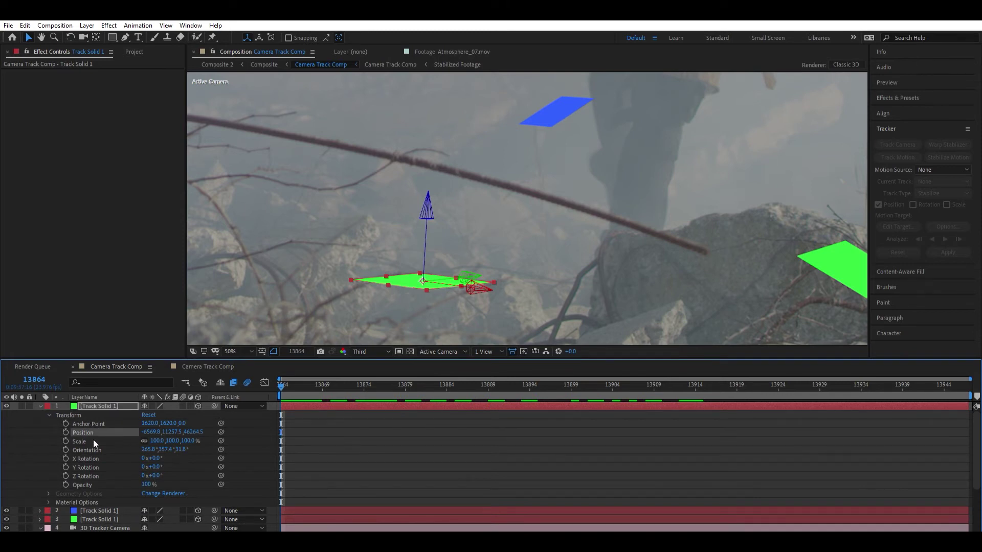
{"action": "left_click", "coordinate": [93, 440], "text": "shift"}
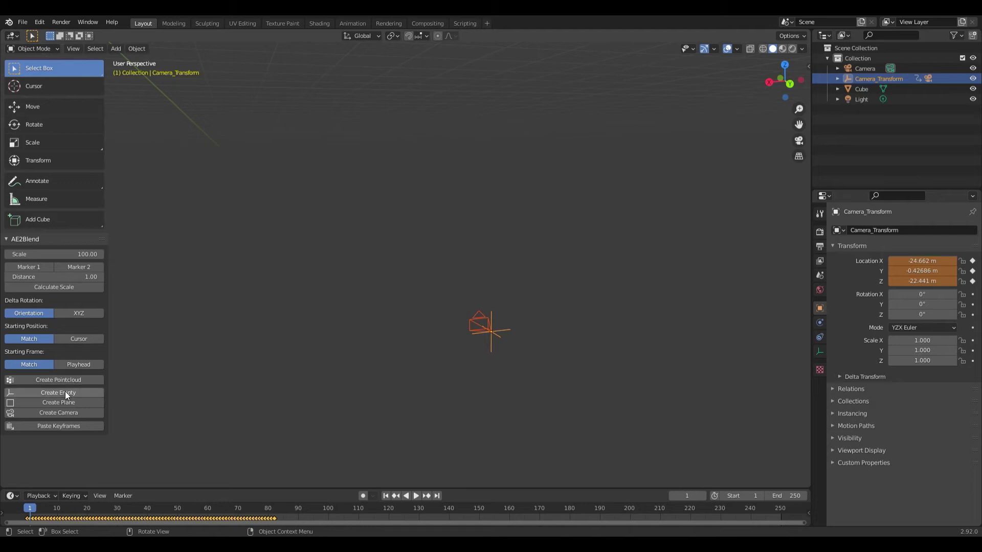
- Switch to Blender, create a plane from the copied solid data with AE2Blend and view it through the camera at frame 0
{"action": "left_click", "coordinate": [66, 404]}
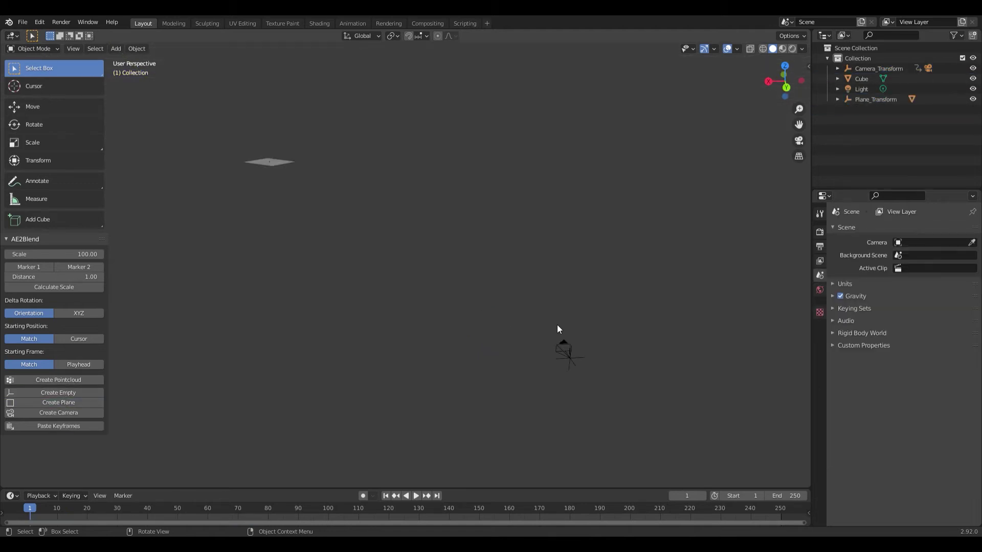
{"action": "key", "text": "KP_0"}
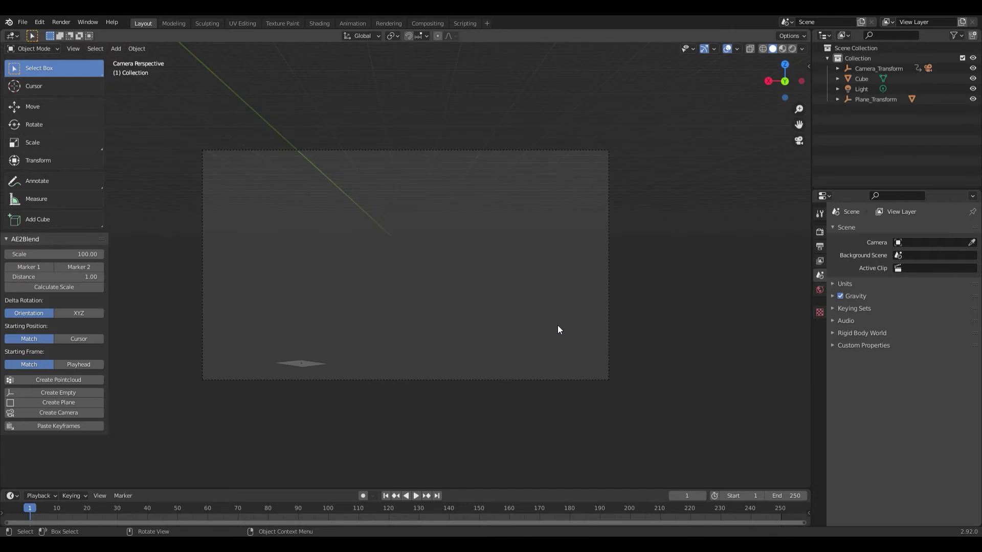
{"action": "mouse_move", "coordinate": [39, 516]}
{"action": "left_mouse_down"}
{"action": "mouse_move", "coordinate": [421, 518]}
{"action": "mouse_move", "coordinate": [27, 514]}
{"action": "left_mouse_up"}
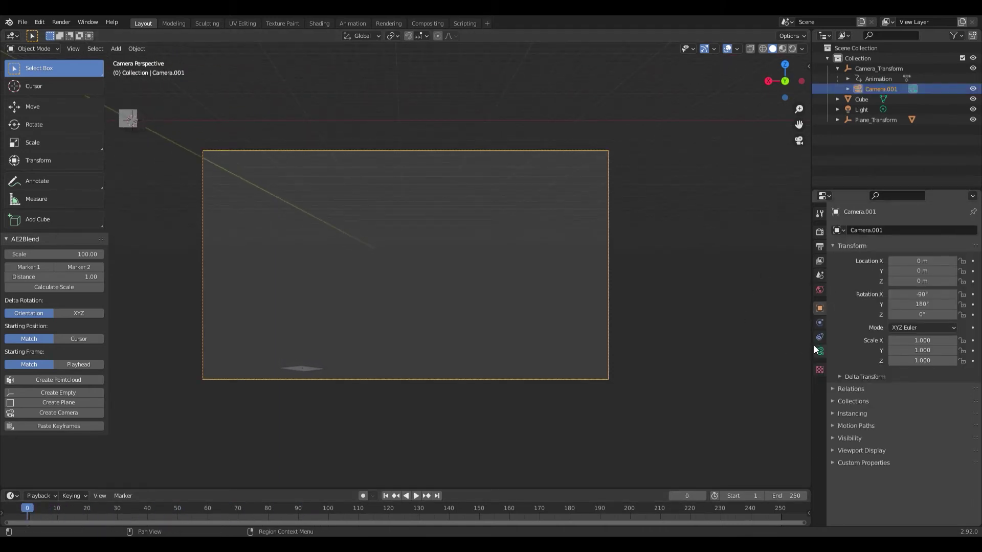
- Look up the 3D Tracker Camera's settings in After Effects and set the Blender camera's focal length to 37.1 mm
{"action": "left_click", "coordinate": [819, 352]}
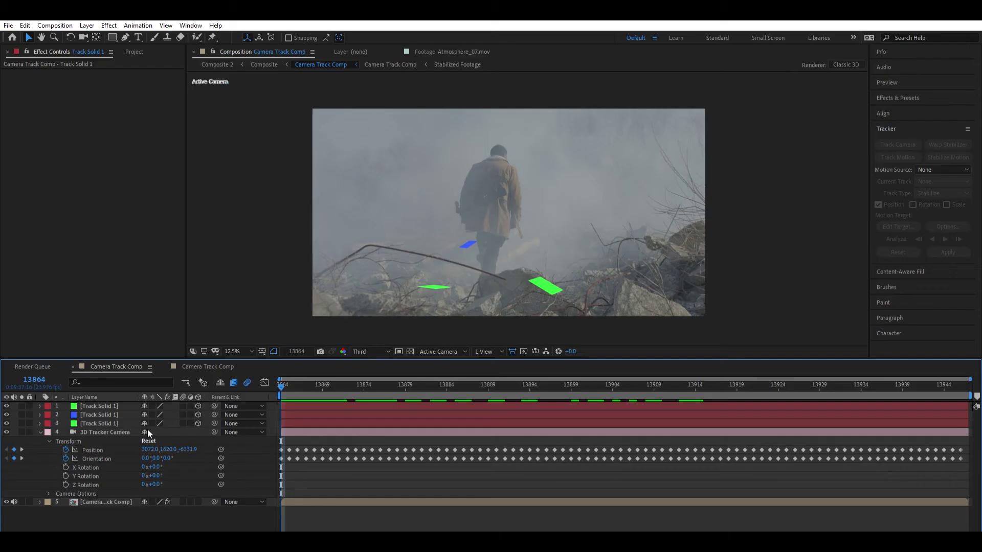
{"action": "left_click", "coordinate": [127, 432]}
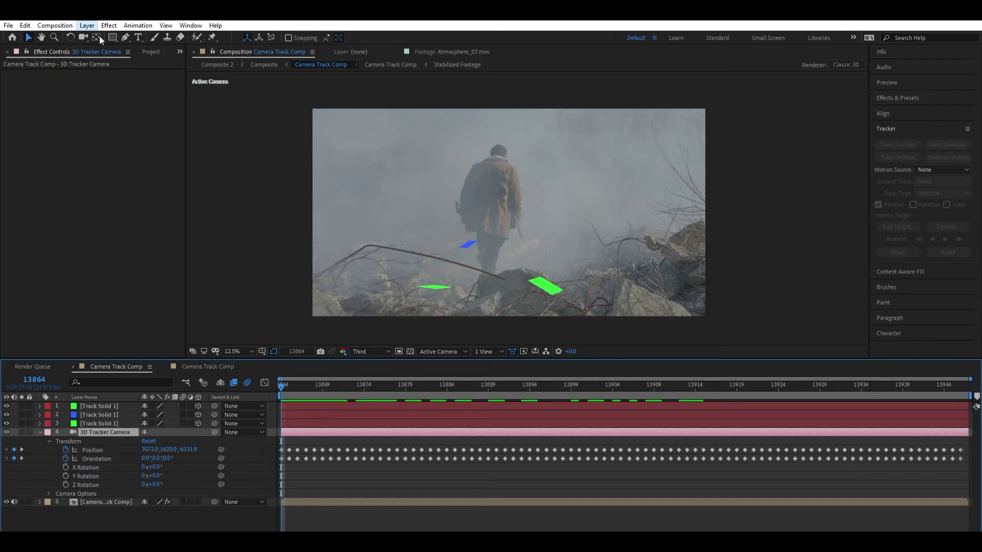
{"action": "left_click", "coordinate": [230, 48]}
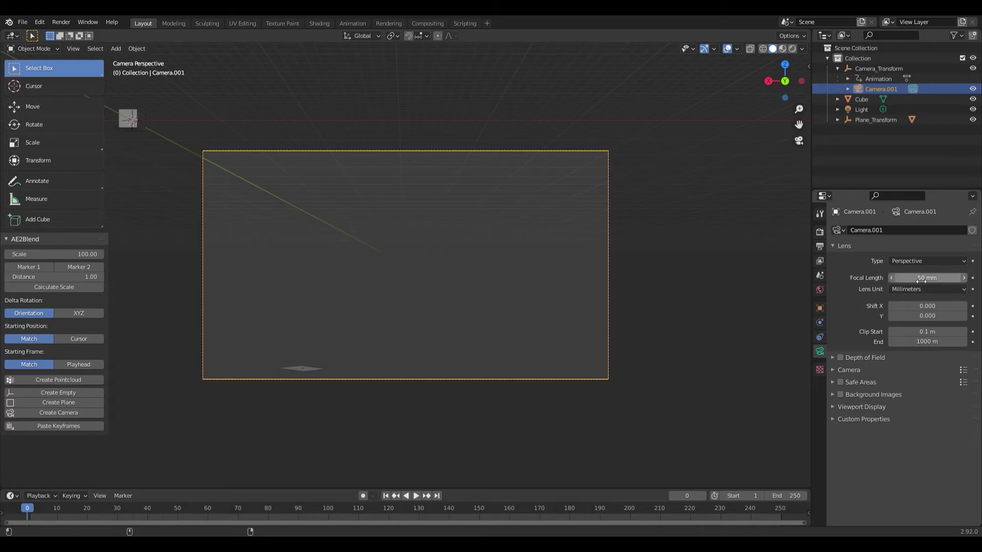
{"action": "left_click", "coordinate": [928, 279]}
{"action": "type", "text": "37.1"}
{"action": "key", "text": "Return"}
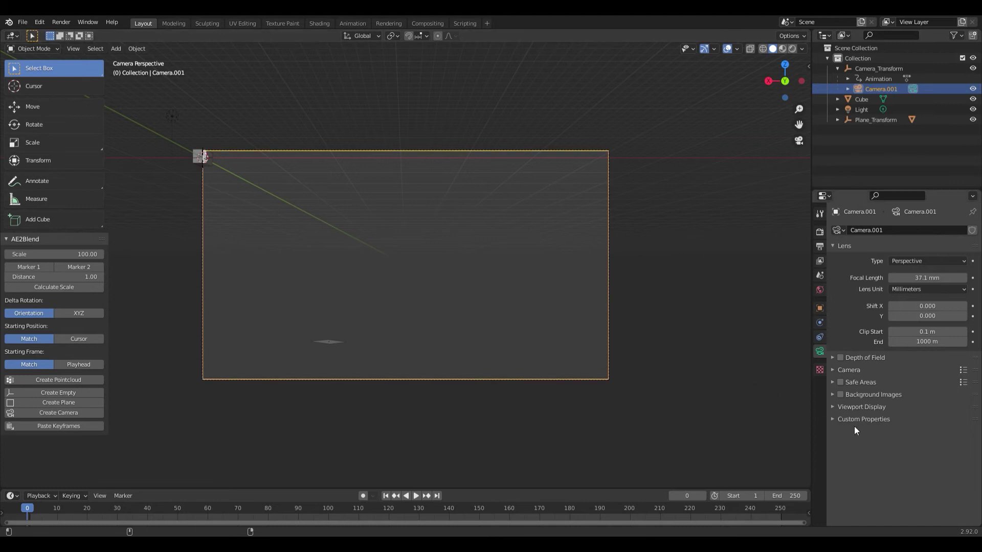
- Add a background image to the camera with Movie Clip as its source and load the footage
{"action": "left_click", "coordinate": [832, 394]}
{"action": "left_click", "coordinate": [885, 409]}
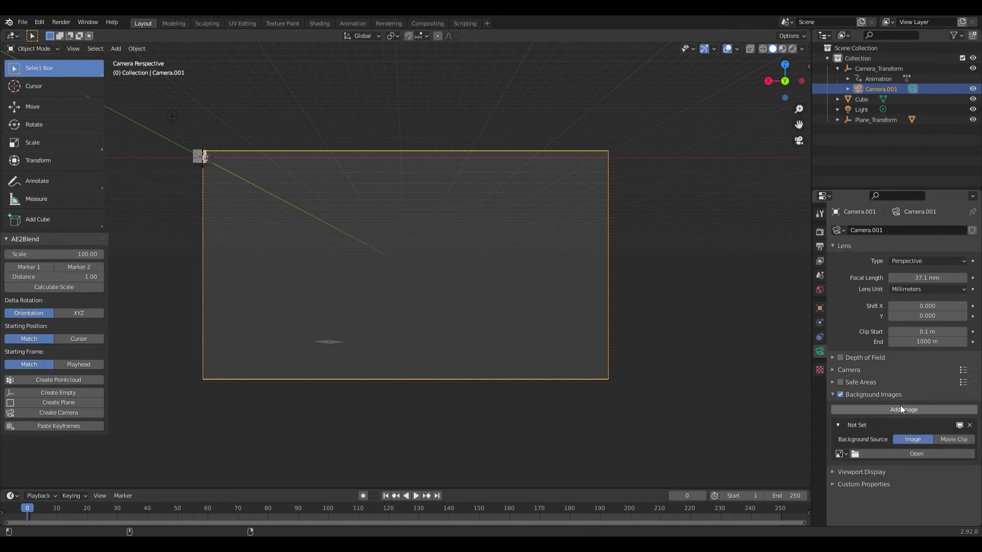
{"action": "left_click", "coordinate": [953, 439]}
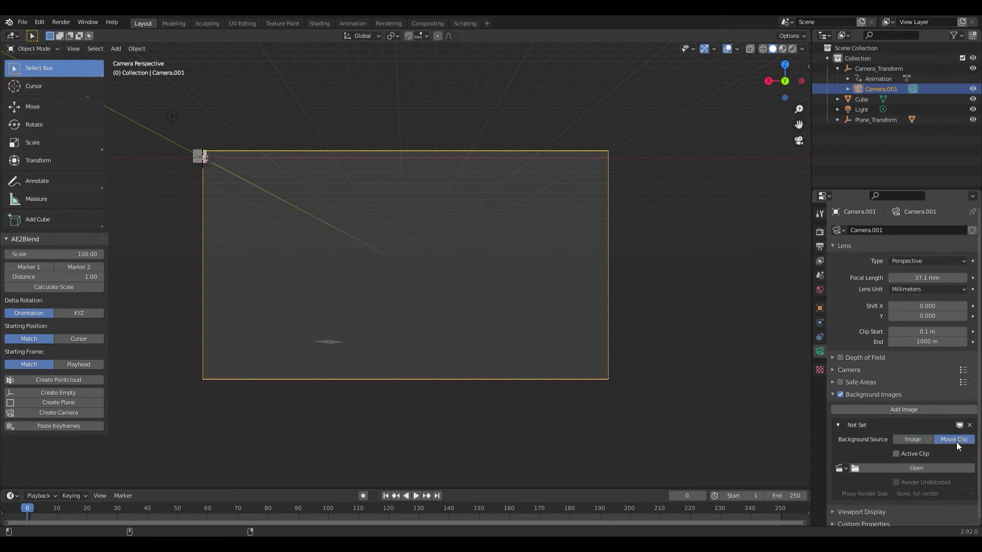
{"action": "left_click", "coordinate": [912, 468]}
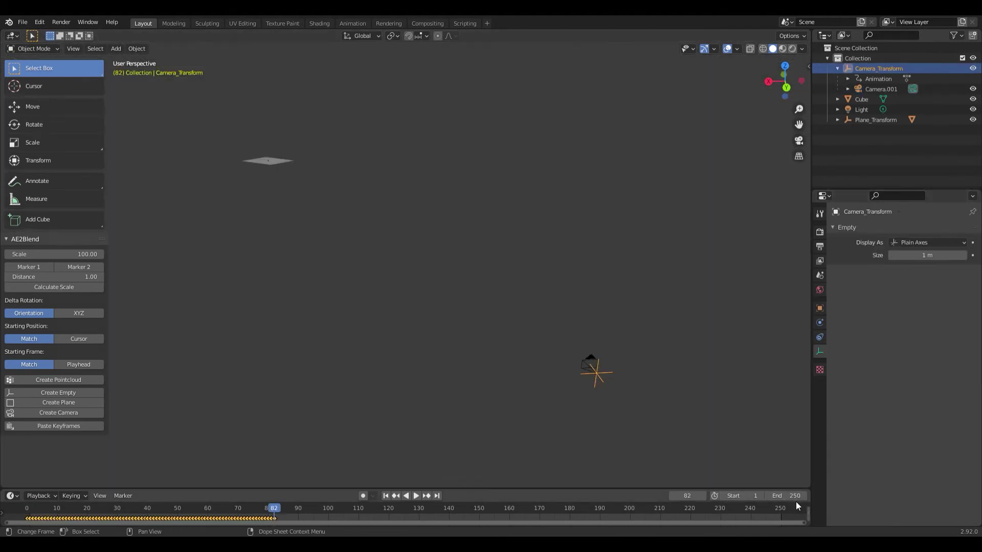
- Set the scene's end frame to 82
{"action": "left_click_drag", "start_coordinate": [794, 496], "coordinate": [705, 496]}
{"action": "left_click", "coordinate": [798, 496]}
{"action": "type", "text": "82"}
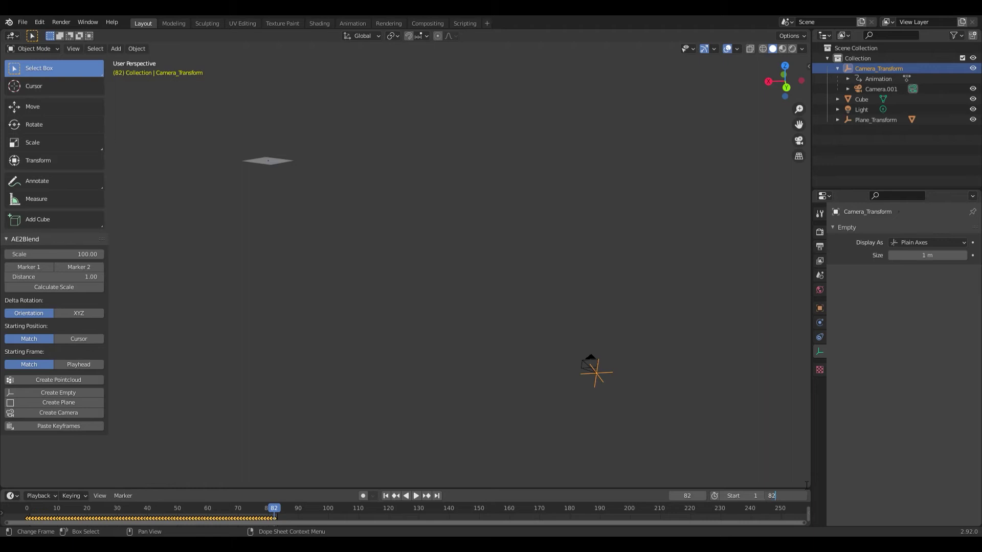
{"action": "key", "text": "Return"}
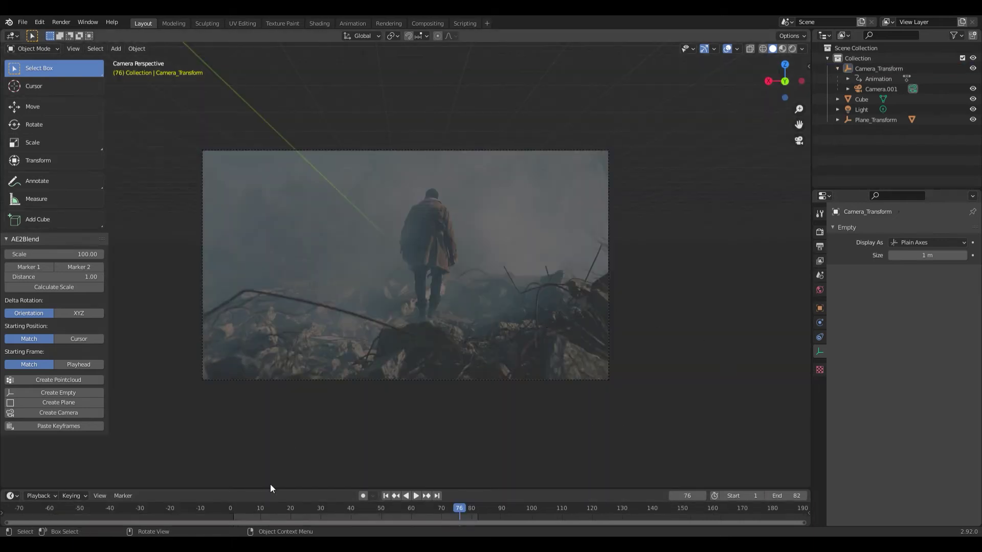
- Scrub and play the animation through the camera to check the footage and tracked planes, ending at frame 35
{"action": "left_click_drag", "start_coordinate": [336, 508], "coordinate": [477, 519]}
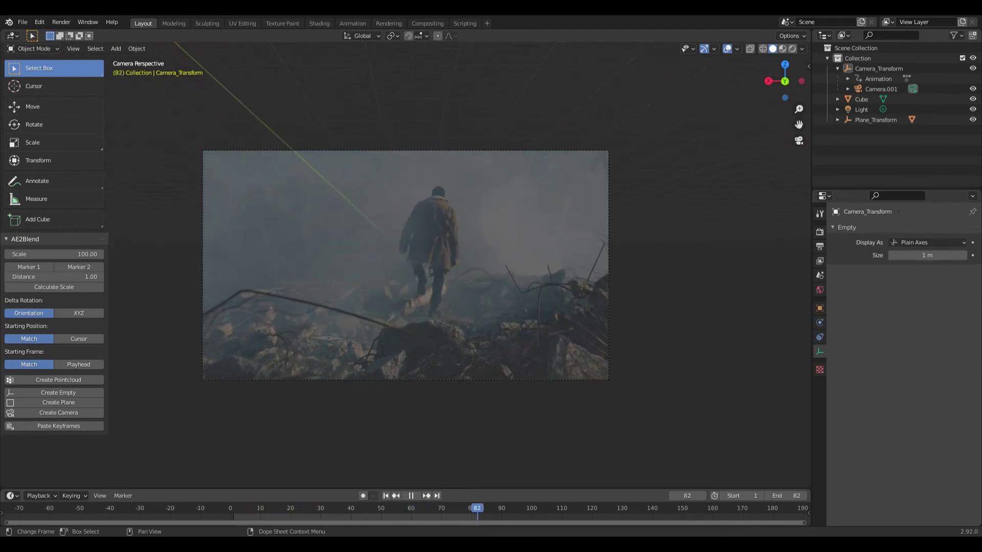
{"action": "key", "text": "space"}
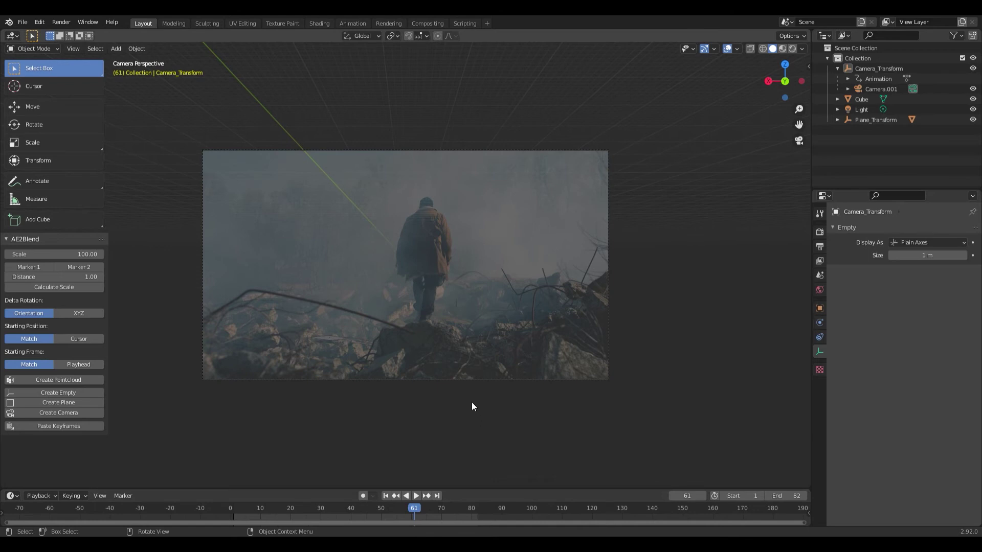
{"action": "left_click_drag", "start_coordinate": [249, 510], "coordinate": [281, 509]}
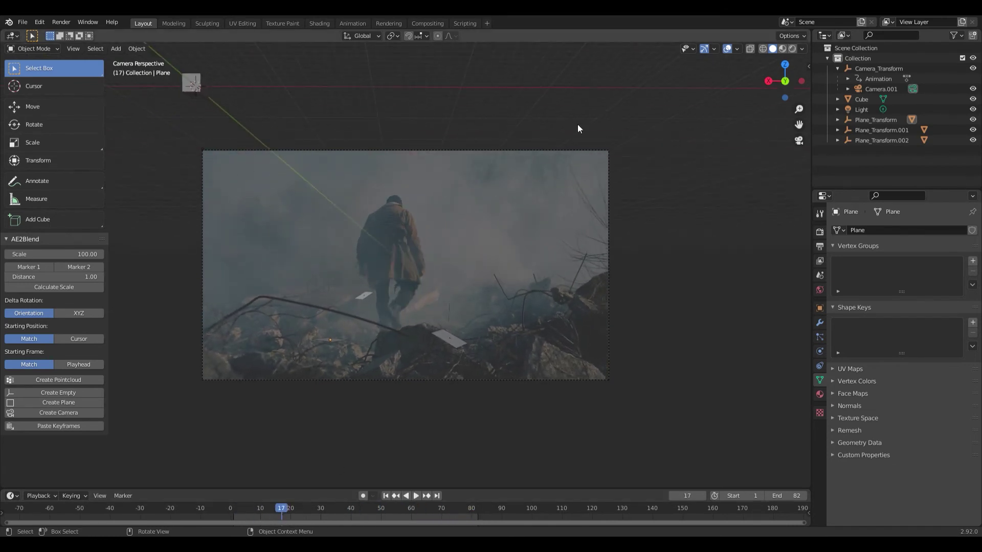
{"action": "key", "text": "space"}
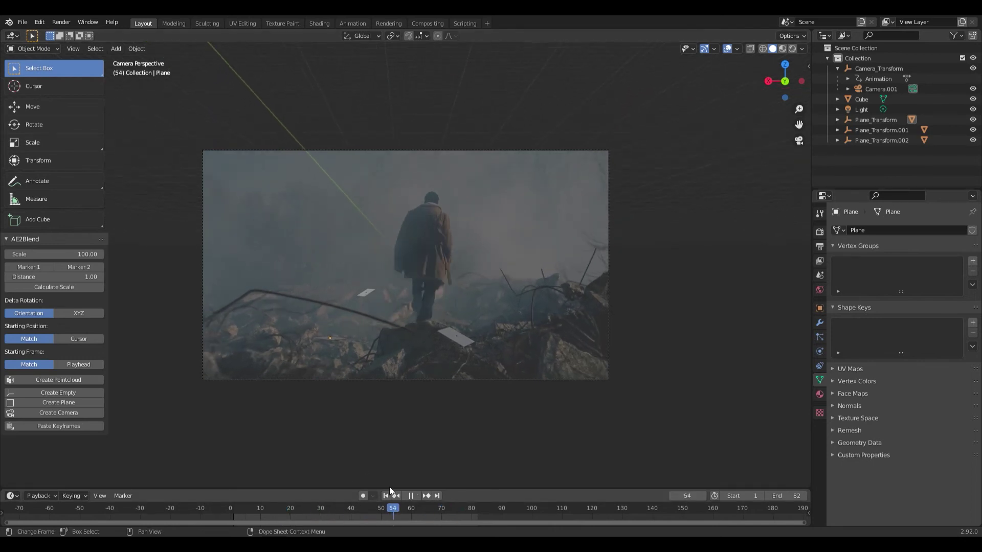
{"action": "key", "text": "space"}
{"action": "left_click", "coordinate": [335, 507]}
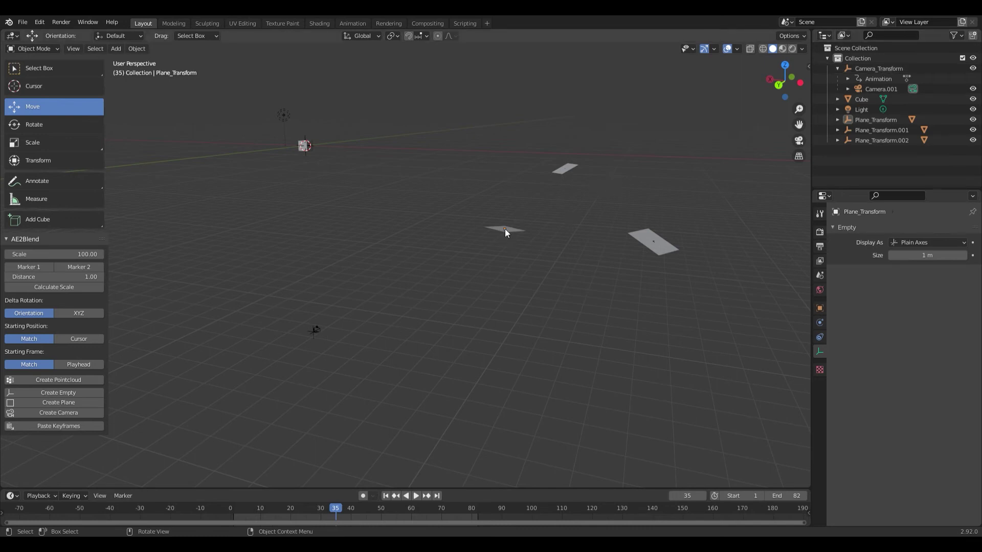
- Parent Camera_Transform, Plane_Transform.002 and Plane_Transform.001 to Plane_Transform using the Object option
{"action": "left_click", "coordinate": [878, 71]}
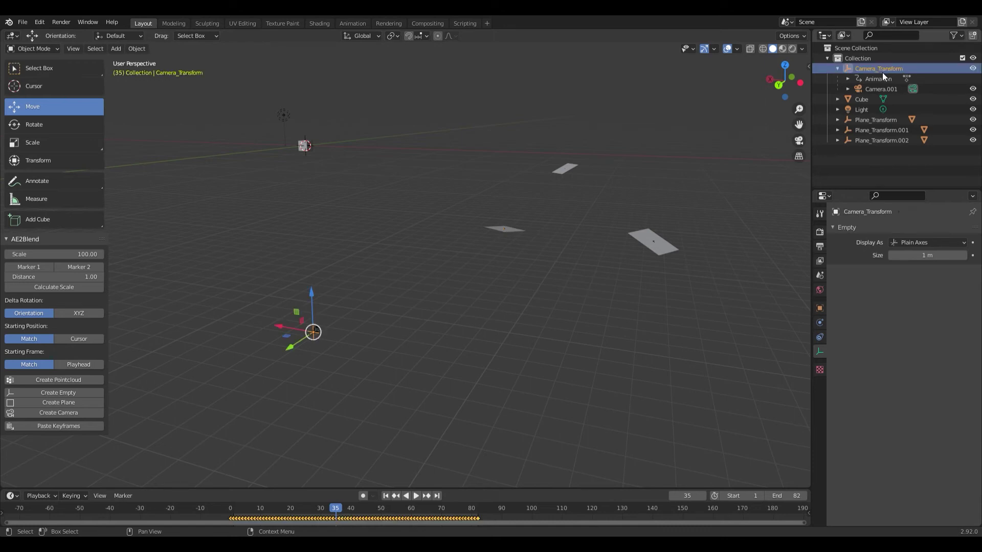
{"action": "left_click", "coordinate": [890, 142], "text": "ctrl"}
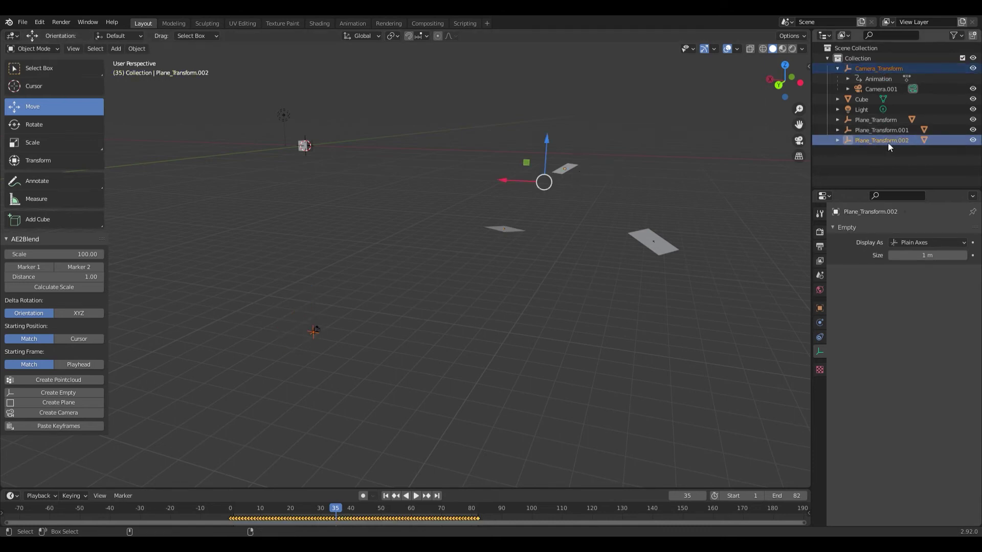
{"action": "left_click", "coordinate": [881, 131], "text": "ctrl"}
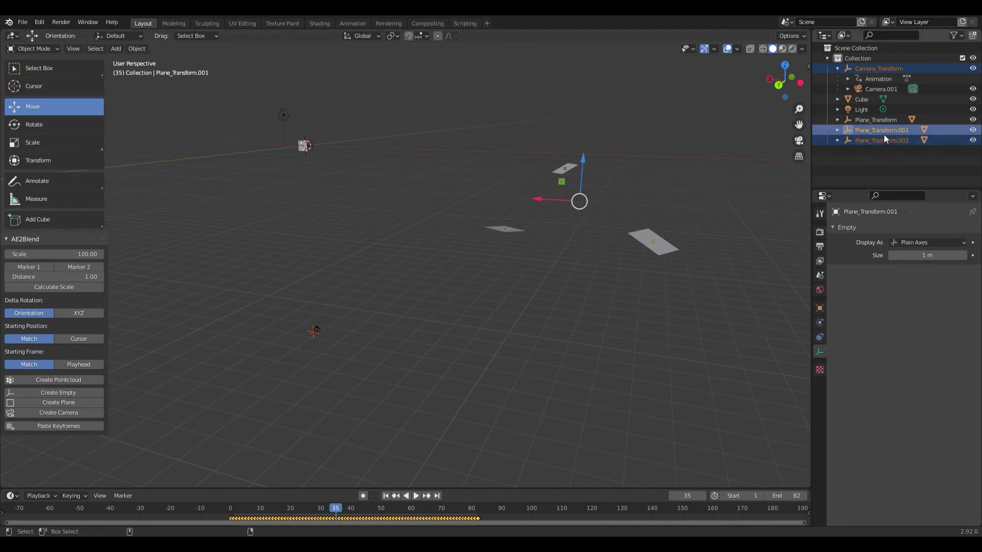
{"action": "left_click", "coordinate": [879, 121], "text": "ctrl"}
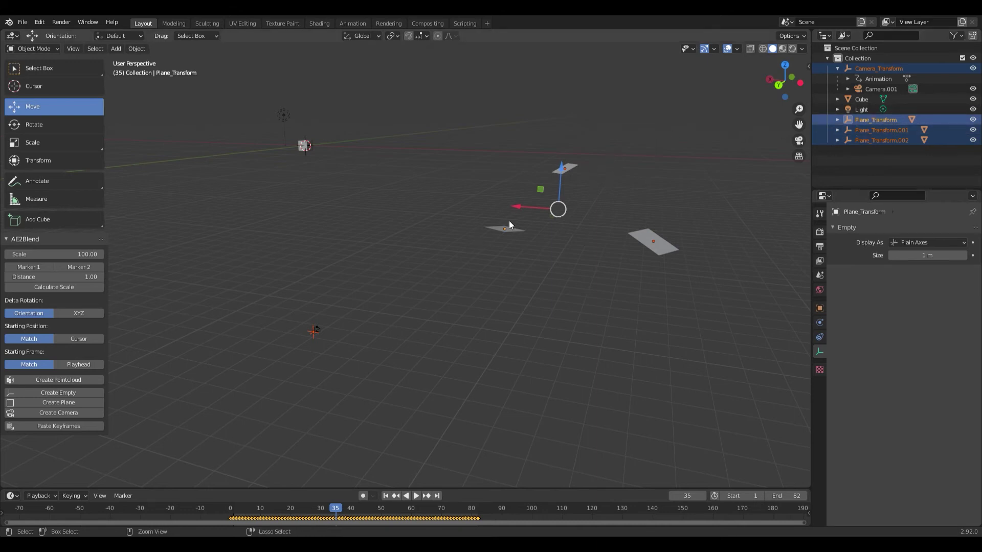
{"action": "key", "text": "ctrl+p"}
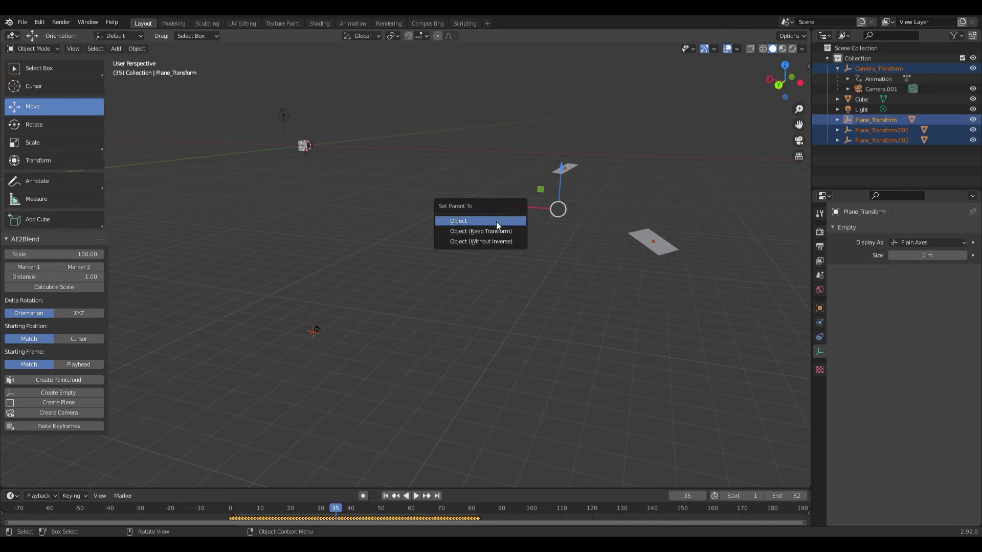
{"action": "left_click", "coordinate": [496, 224]}
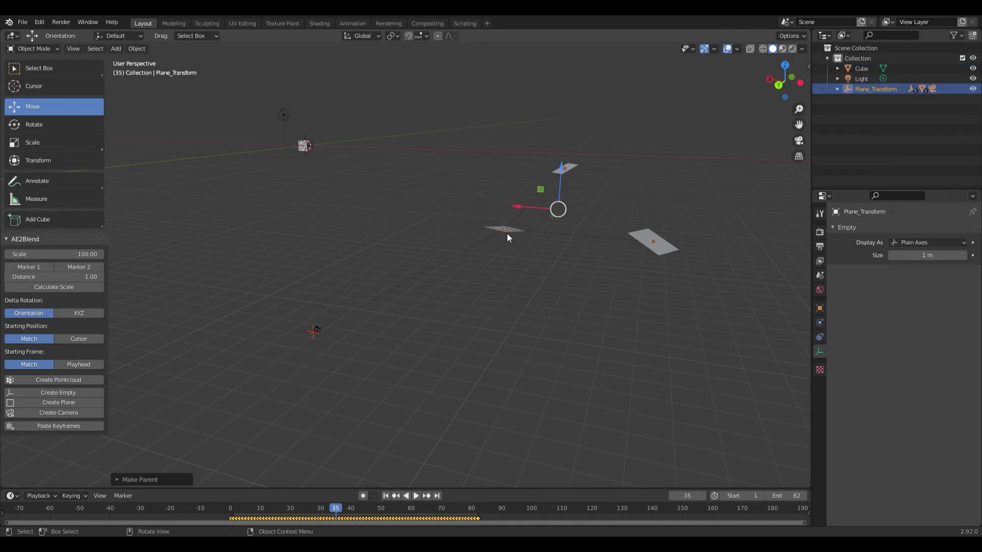
- Move the parented Plane_Transform group up and across so its planes sit around the world origin
{"action": "left_click_drag", "start_coordinate": [560, 181], "coordinate": [535, 113]}
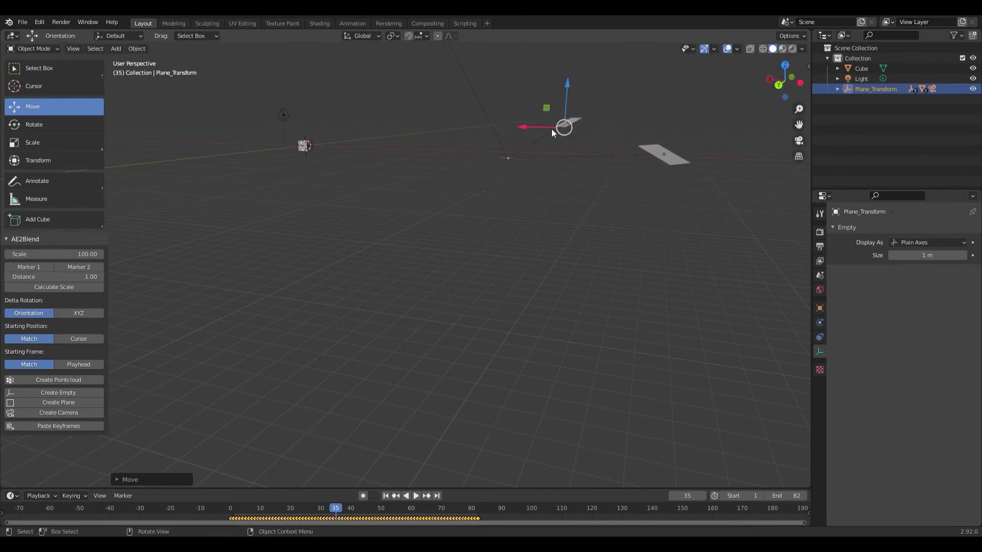
{"action": "scroll", "coordinate": [566, 146], "scroll_direction": "up", "scroll_amount": 6}
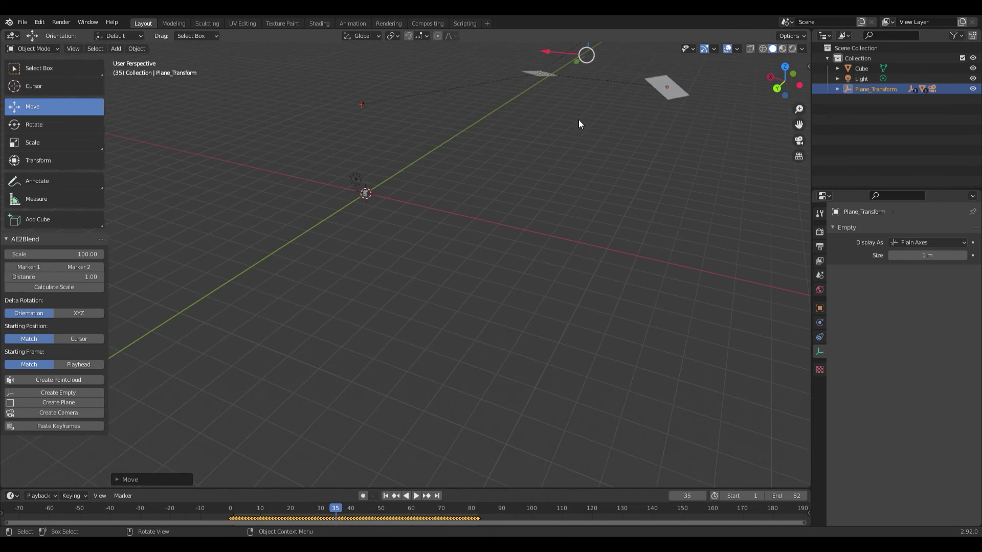
{"action": "left_click_drag", "start_coordinate": [577, 126], "coordinate": [502, 264]}
{"action": "left_click_drag", "start_coordinate": [533, 156], "coordinate": [546, 127]}
{"action": "left_click_drag", "start_coordinate": [479, 210], "coordinate": [573, 211]}
{"action": "left_click_drag", "start_coordinate": [640, 210], "coordinate": [443, 346]}
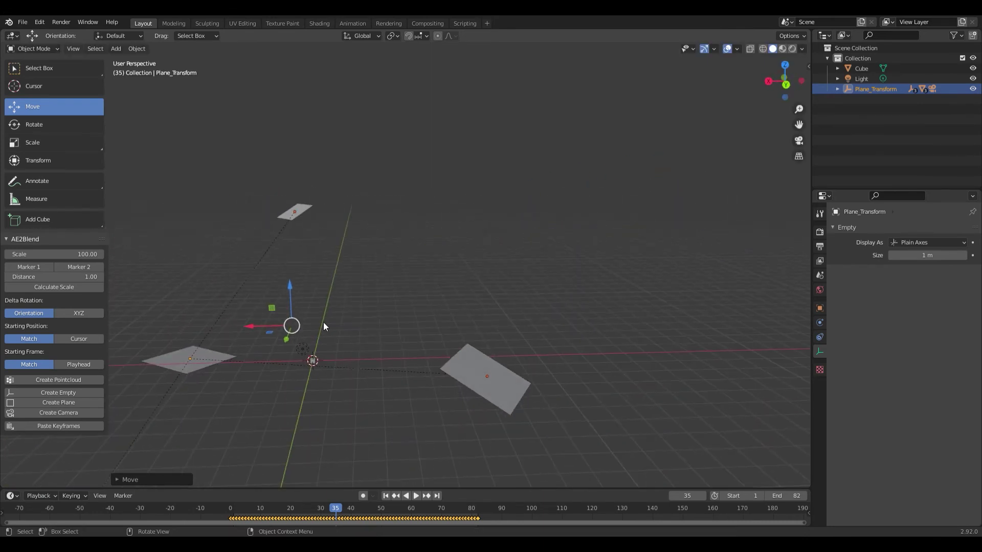
{"action": "left_click_drag", "start_coordinate": [288, 296], "coordinate": [308, 268]}
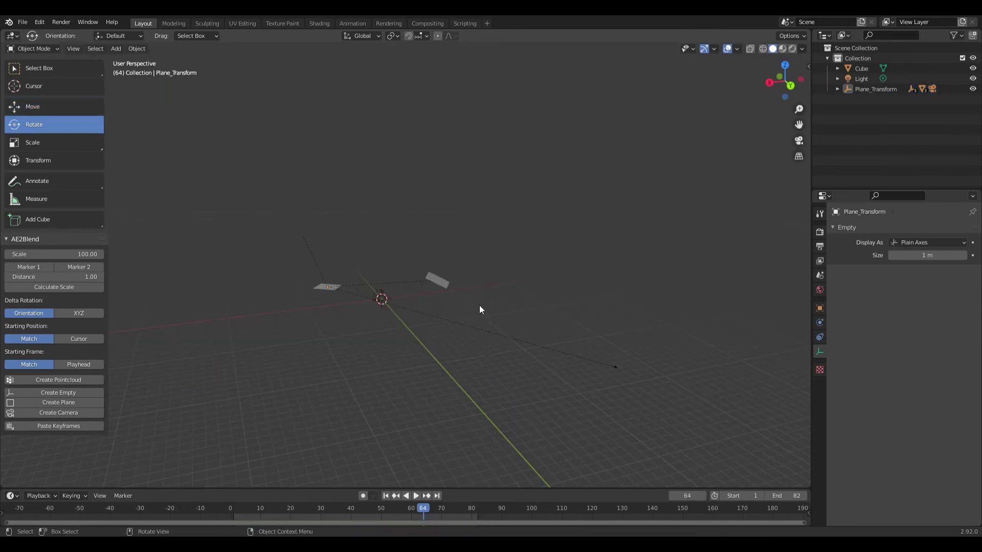
- Reposition the Plane_Transform group relative to the ground grid and check the alignment through the camera
{"action": "left_click_drag", "start_coordinate": [480, 305], "coordinate": [376, 320]}
{"action": "left_click", "coordinate": [274, 309]}
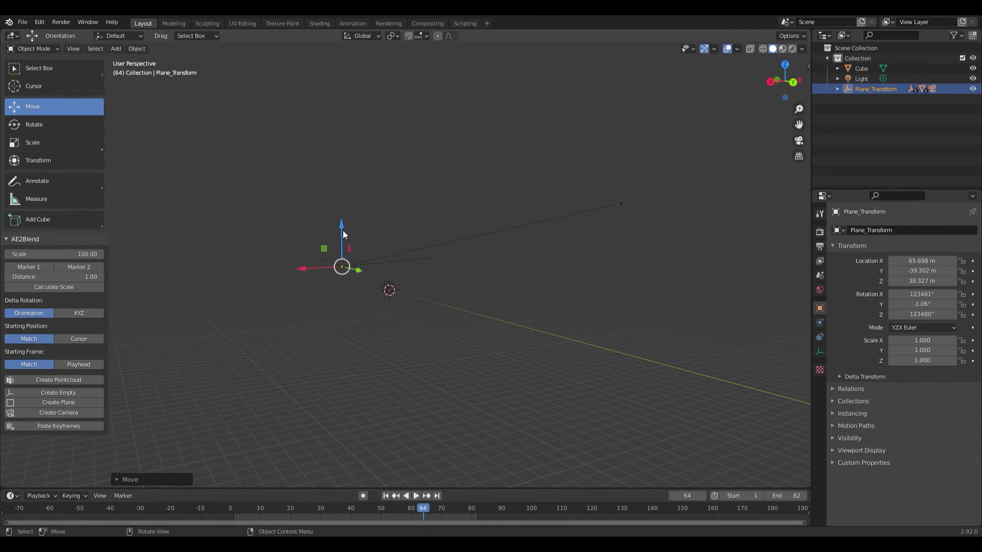
{"action": "key", "text": "KP_0"}
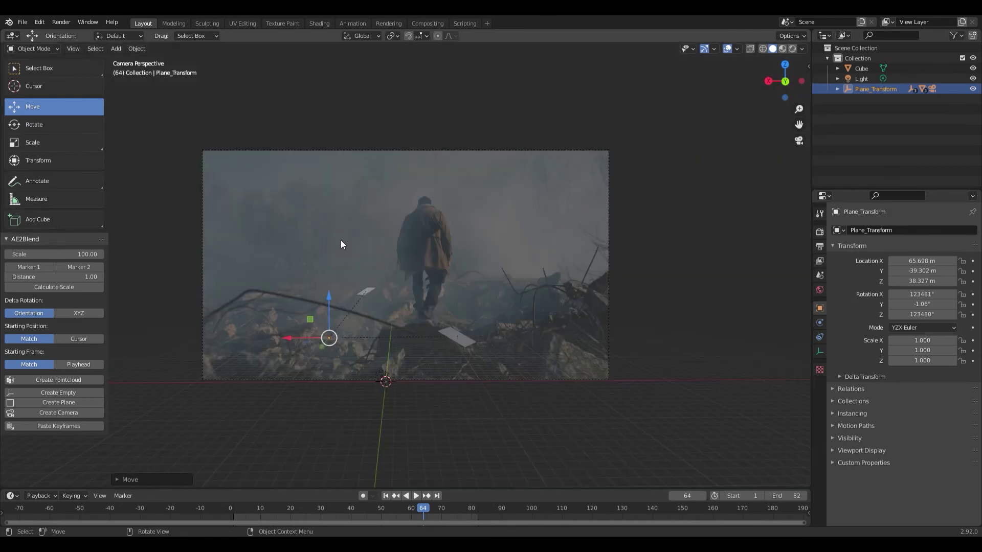
- Play and scrub the animation through the camera to check the repositioned group against the footage, ending at frame 5
{"action": "left_click_drag", "start_coordinate": [350, 510], "coordinate": [425, 480]}
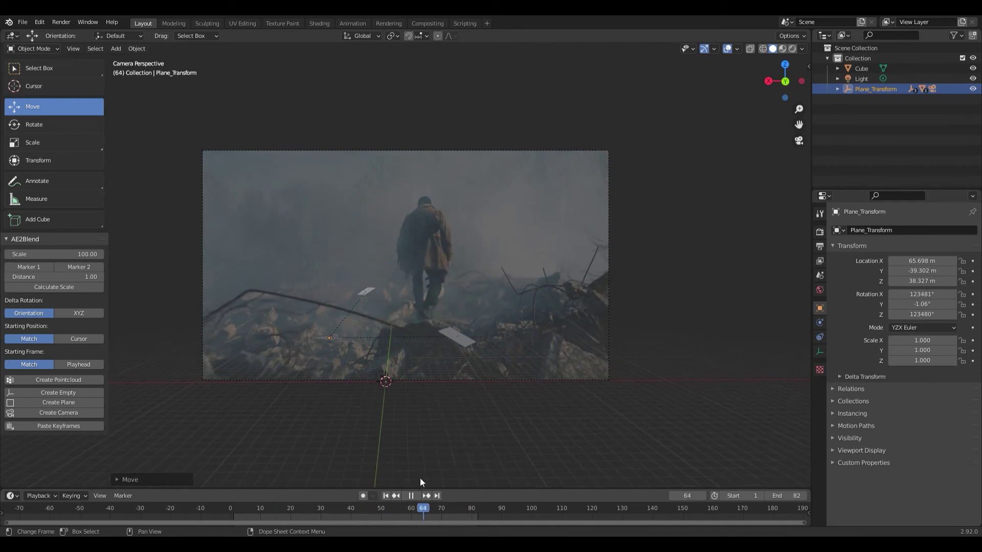
{"action": "key", "text": "space"}
{"action": "left_click_drag", "start_coordinate": [392, 507], "coordinate": [244, 515]}
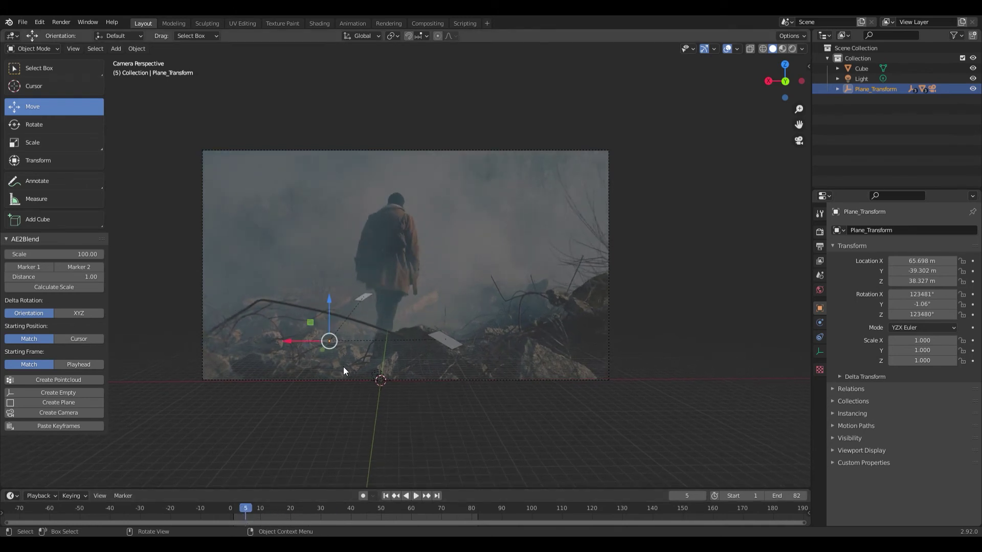
- Set the export type of Camera.001, under Camera_Transform, to Export recursive in the Blender for Unreal Engine settings
{"action": "left_click", "coordinate": [428, 382]}
{"action": "key", "text": "n"}
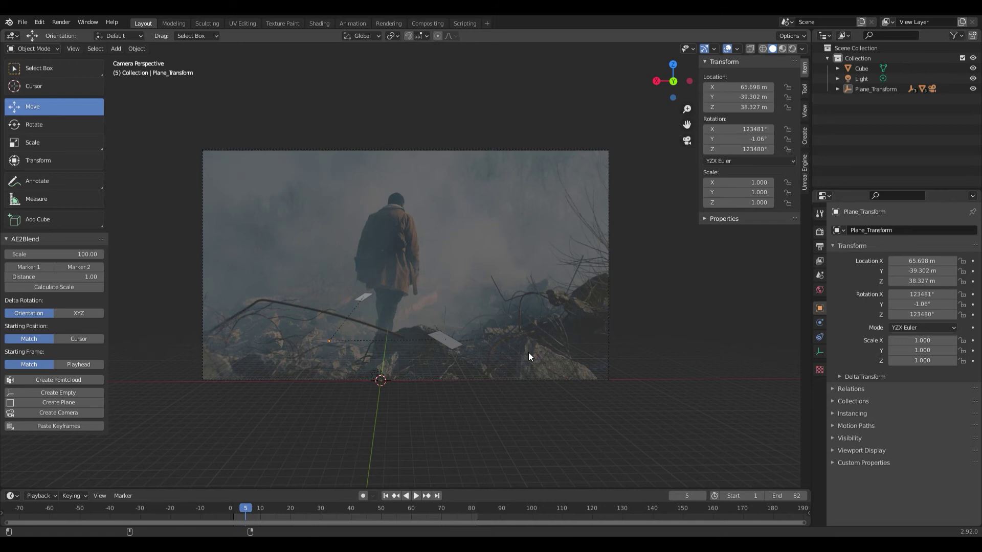
{"action": "left_click", "coordinate": [804, 172]}
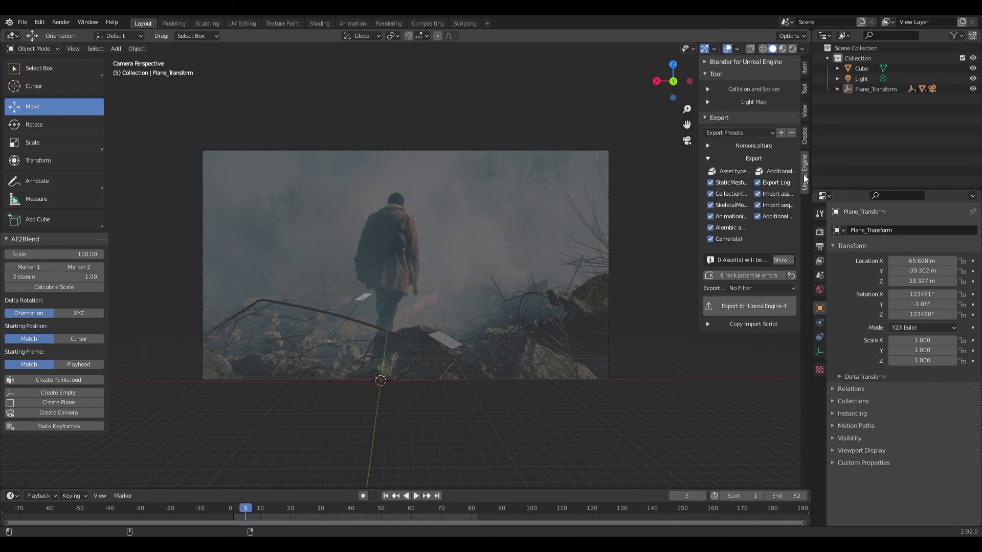
{"action": "left_click", "coordinate": [705, 62]}
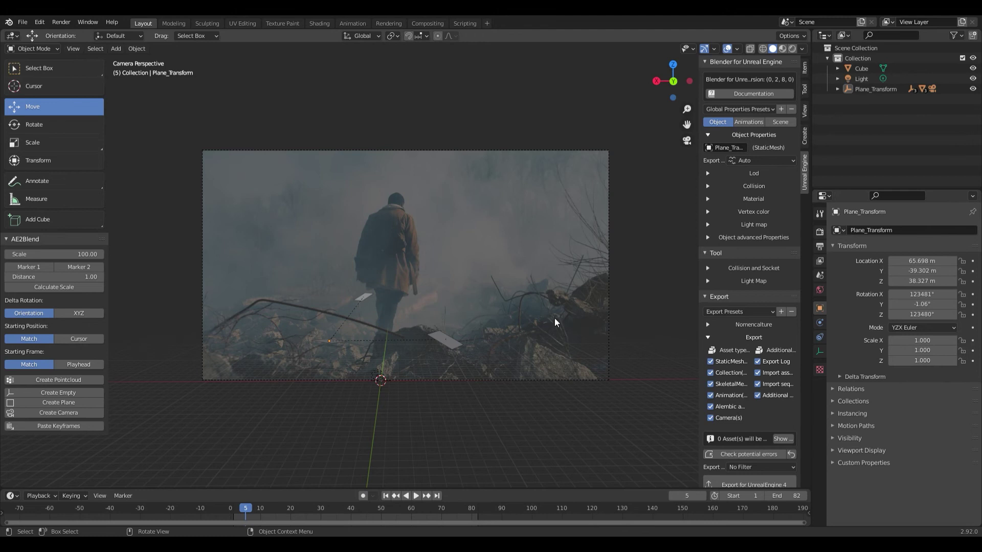
{"action": "key", "text": "KP_0"}
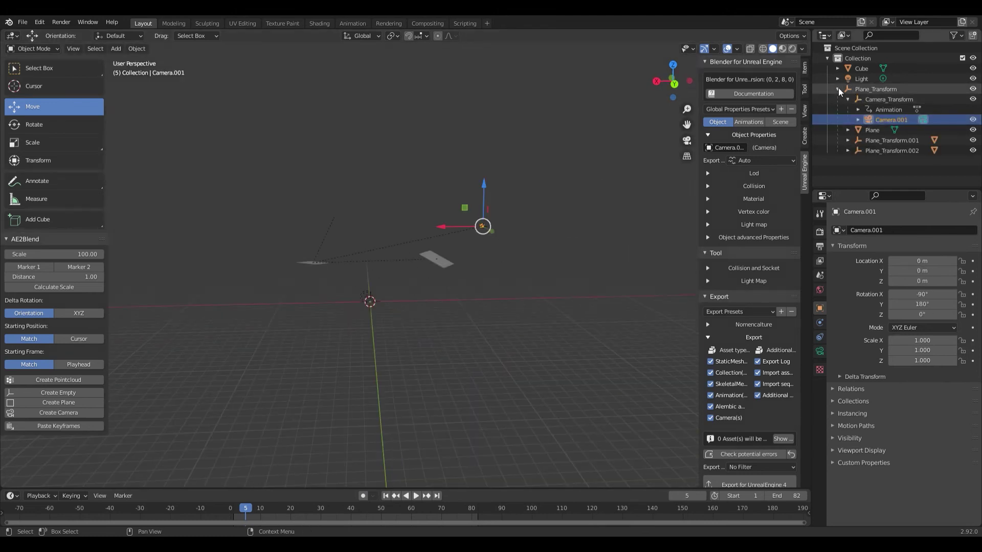
{"action": "left_click", "coordinate": [839, 87]}
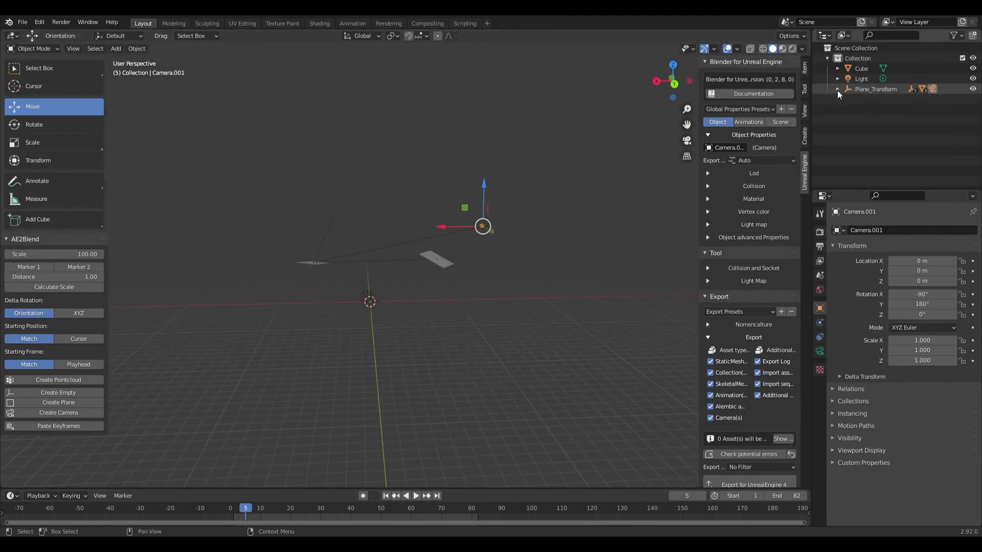
{"action": "left_click", "coordinate": [838, 89]}
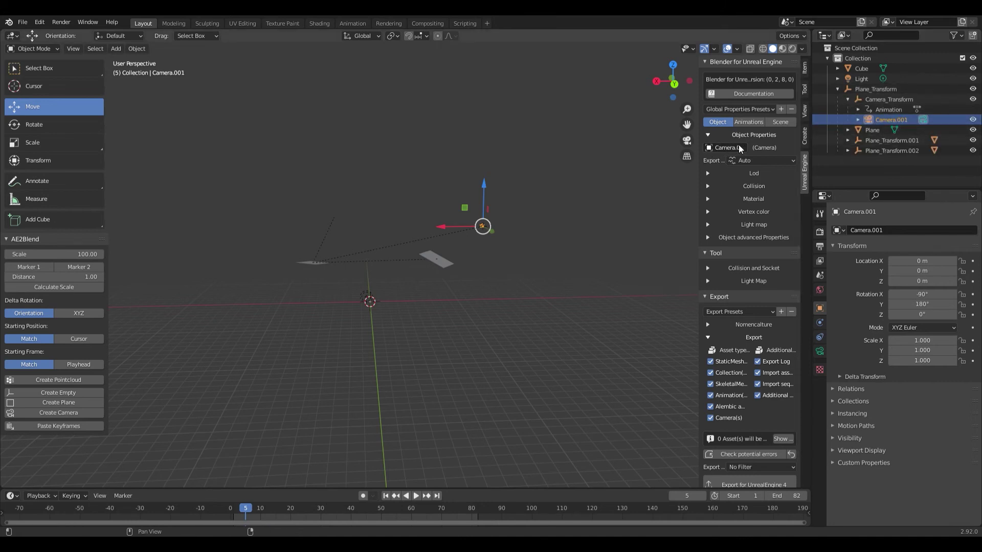
{"action": "left_click", "coordinate": [767, 160]}
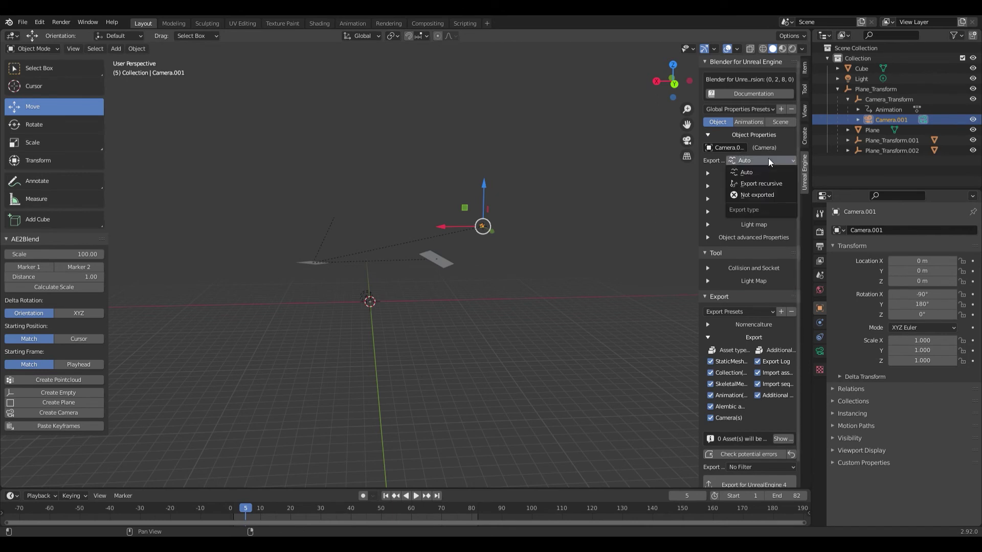
{"action": "left_click", "coordinate": [776, 183]}
- Check the list of assets included, export Camera.001 for Unreal Engine 4, and copy the ImportSequencerScript command
{"action": "scroll", "coordinate": [752, 307], "scroll_direction": "down", "scroll_amount": 2}
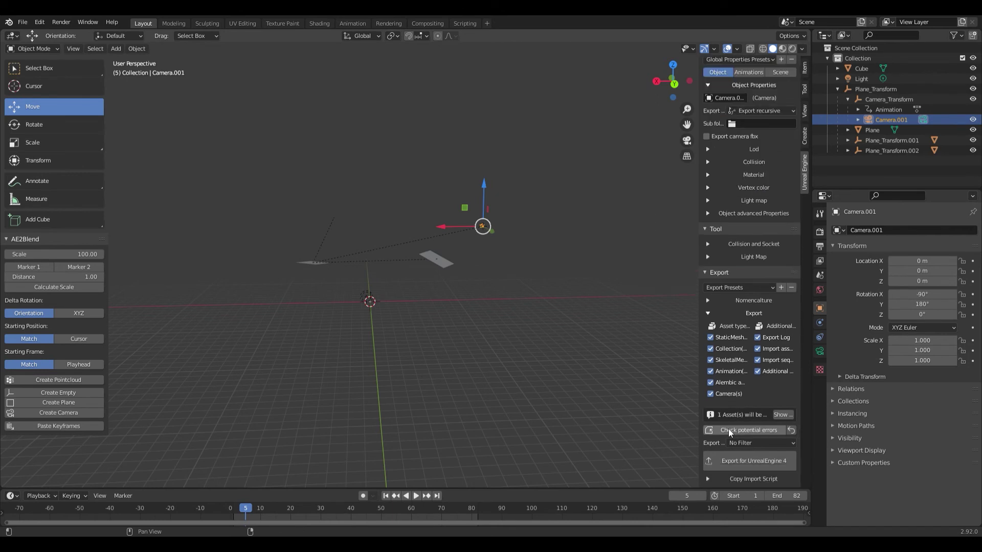
{"action": "left_click", "coordinate": [780, 415]}
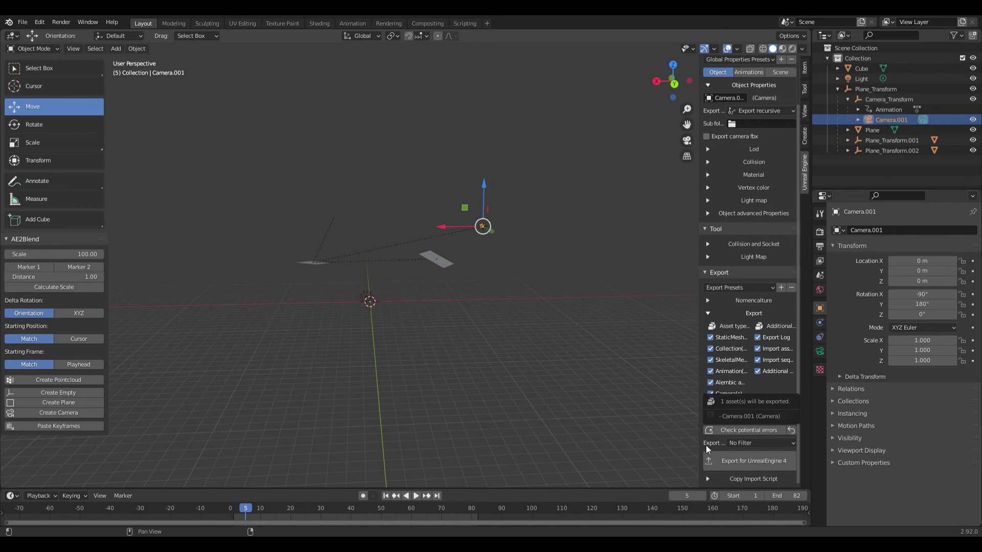
{"action": "left_click", "coordinate": [760, 461]}
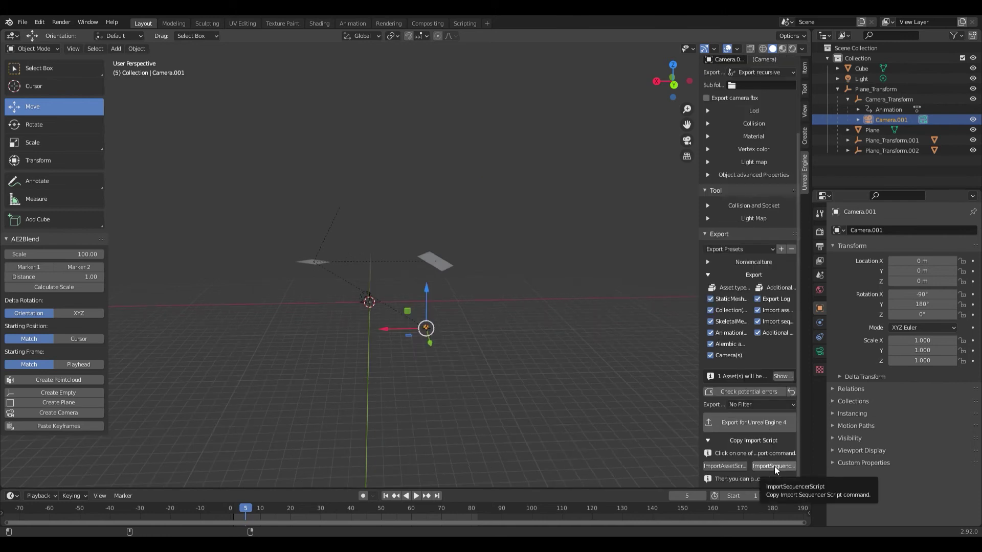
{"action": "left_click", "coordinate": [775, 464]}
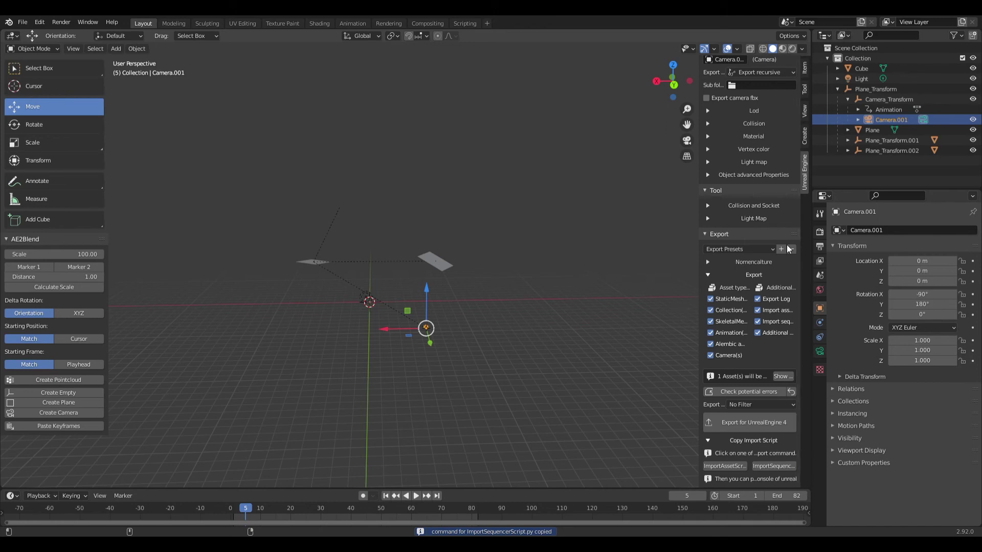
- Switch to Unreal Engine, run the copied ImportSequencerScript.py command in the console, and play the imported camera sequence
{"action": "key", "text": "alt+Tab"}
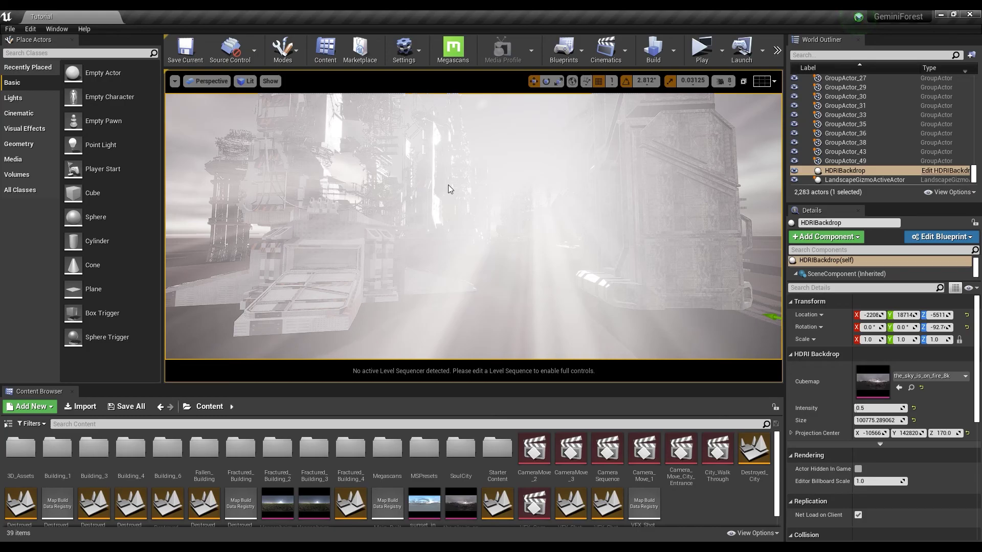
{"action": "left_click_drag", "start_coordinate": [681, 278], "coordinate": [678, 276]}
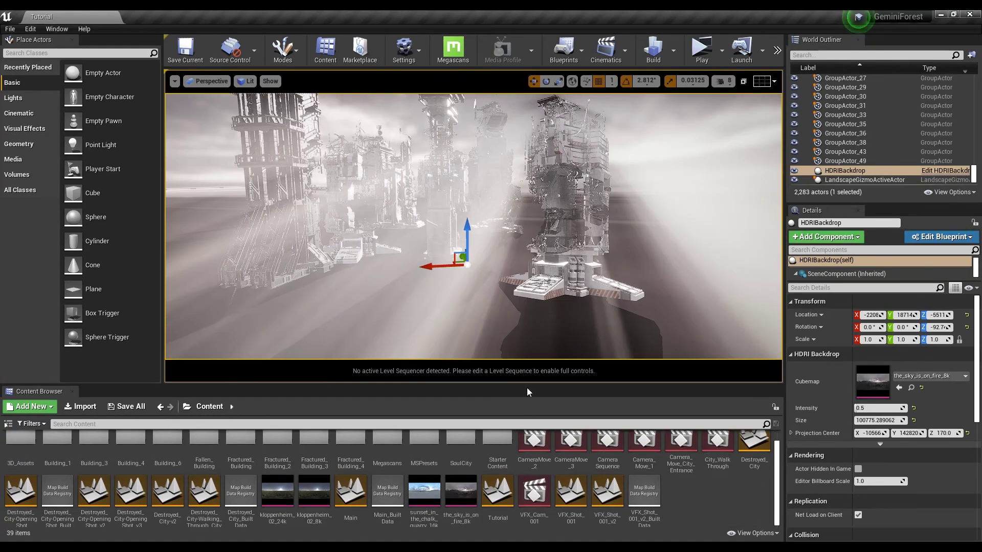
{"action": "key", "text": "grave"}
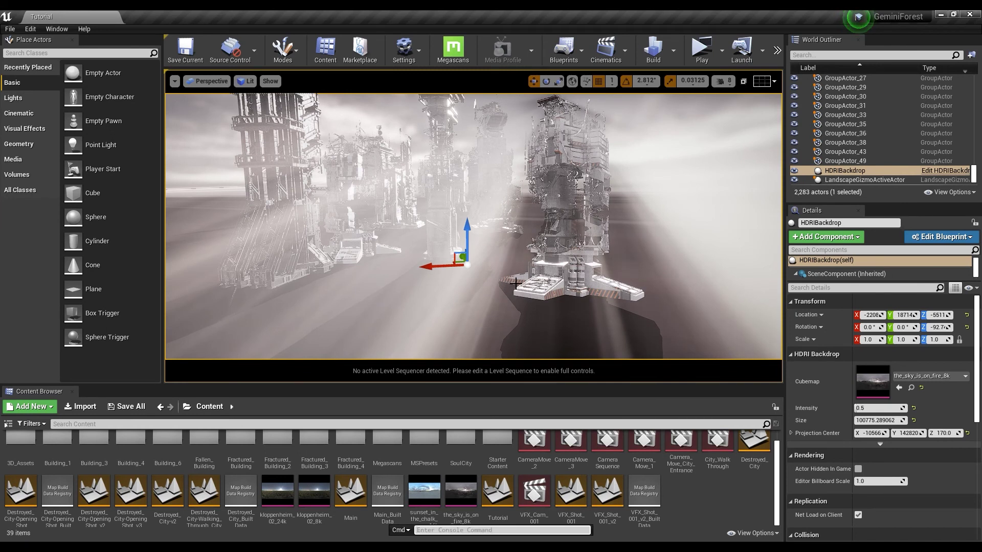
{"action": "type", "text": "py \"ExportedFbx\\ImportSequencerScript.py\""}
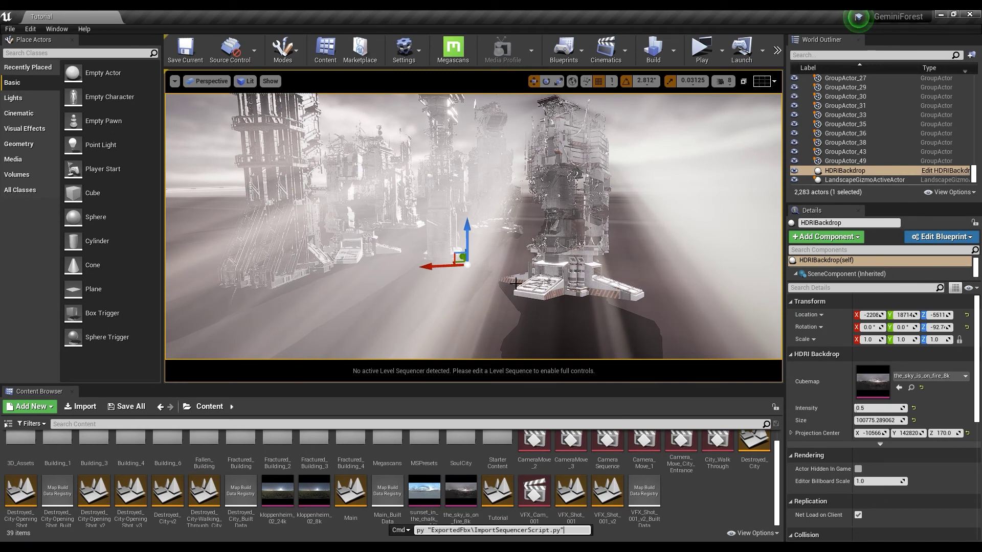
{"action": "key", "text": "ctrl+v"}
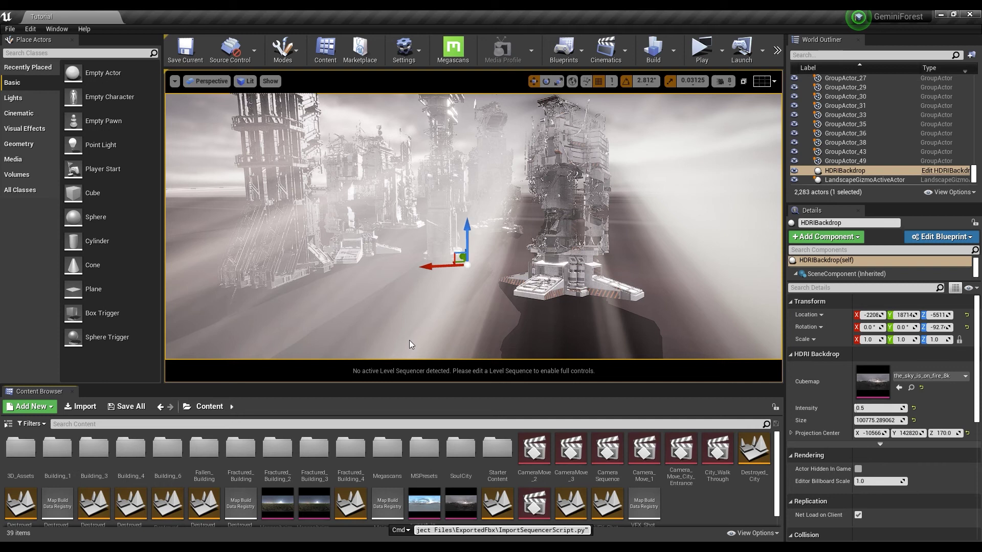
{"action": "key", "text": "Return"}
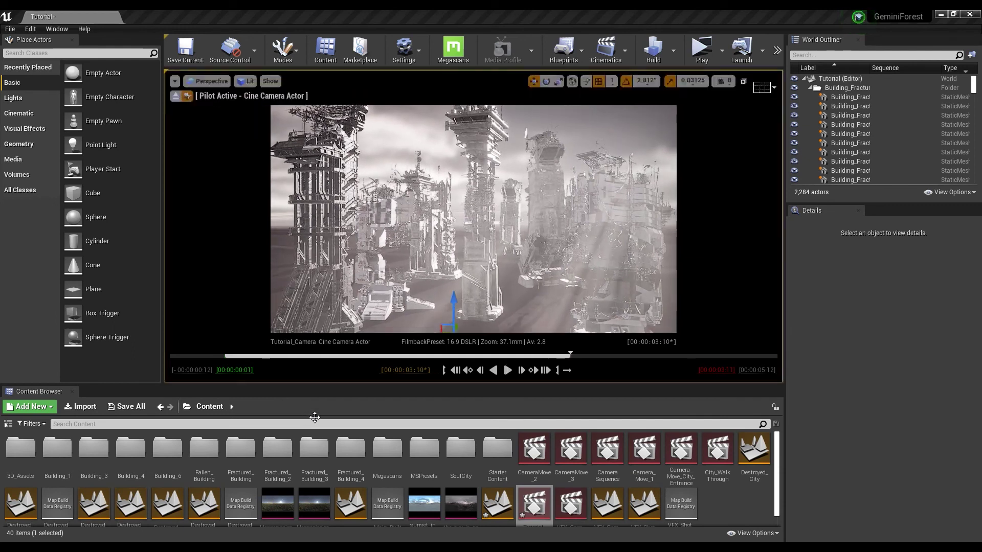
{"action": "key", "text": "space"}
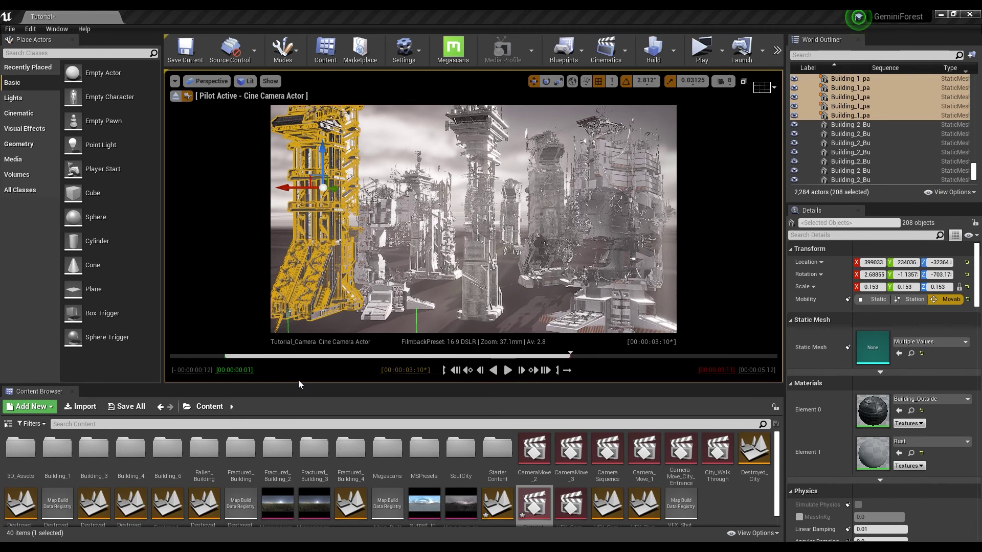
{"action": "key", "text": "space"}
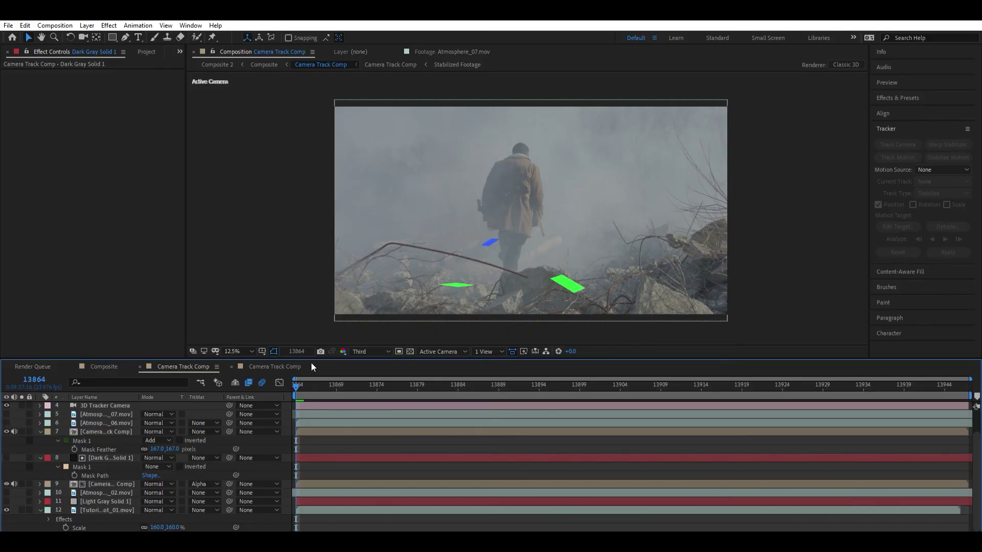
- Switch to After Effects, view the Tutorial_Shot_01.mov footage, and return to the Camera Track Comp at frame 13864
{"action": "left_click", "coordinate": [145, 51]}
{"action": "double_click", "coordinate": [51, 153]}
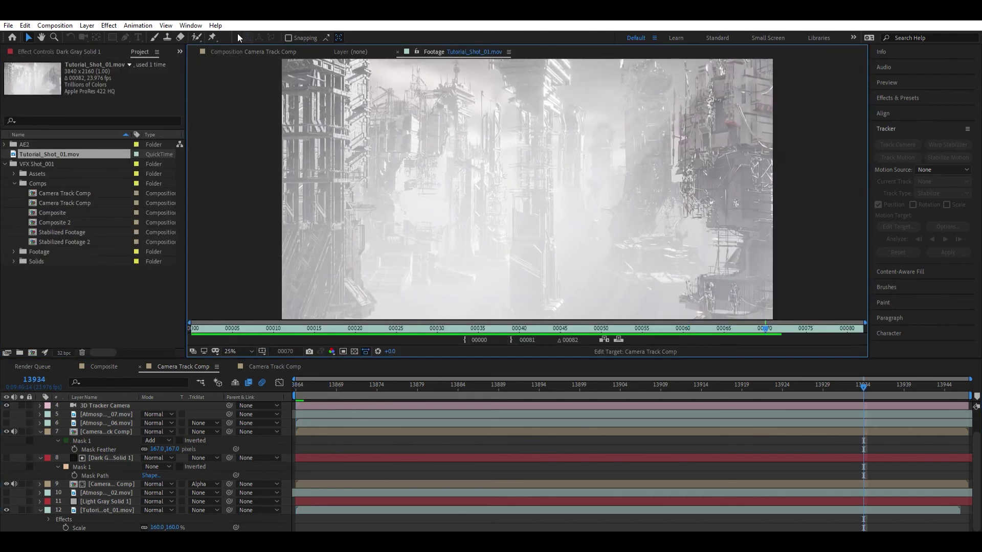
{"action": "left_click", "coordinate": [245, 51]}
{"action": "left_click_drag", "start_coordinate": [327, 381], "coordinate": [294, 376]}
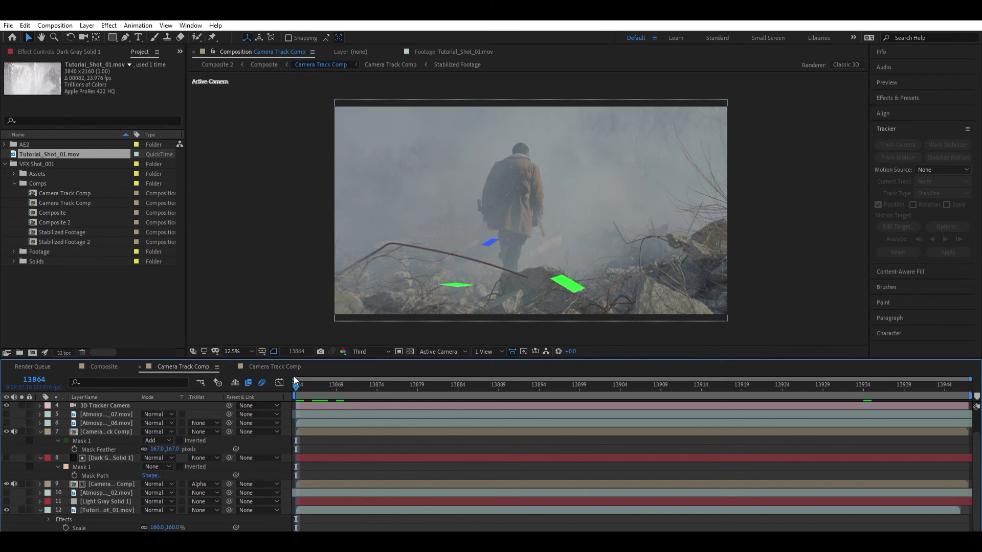
- Set Mask 1 on the Dark Gray Solid 1 matte layer to Add so the rendered city background shows through
{"action": "left_click", "coordinate": [108, 505]}
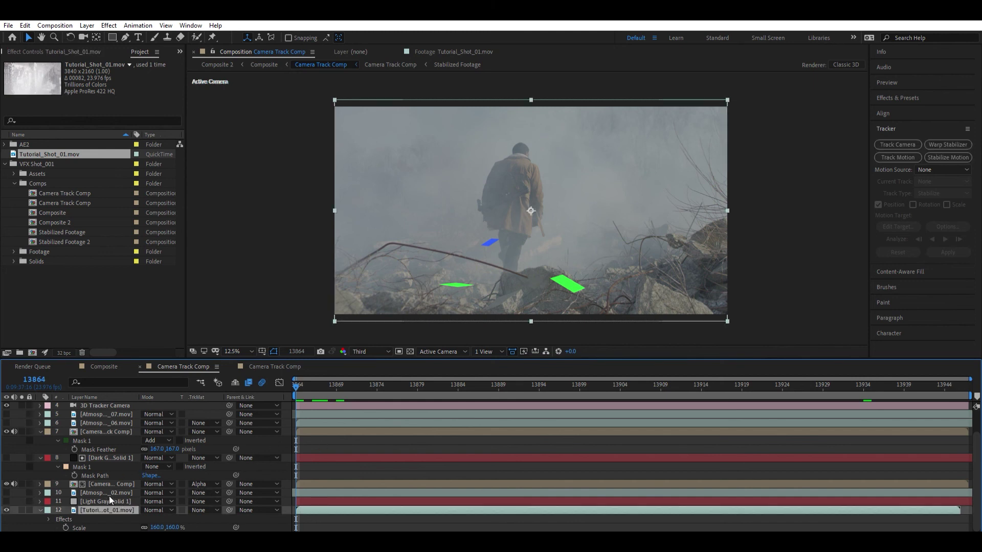
{"action": "left_click", "coordinate": [109, 474]}
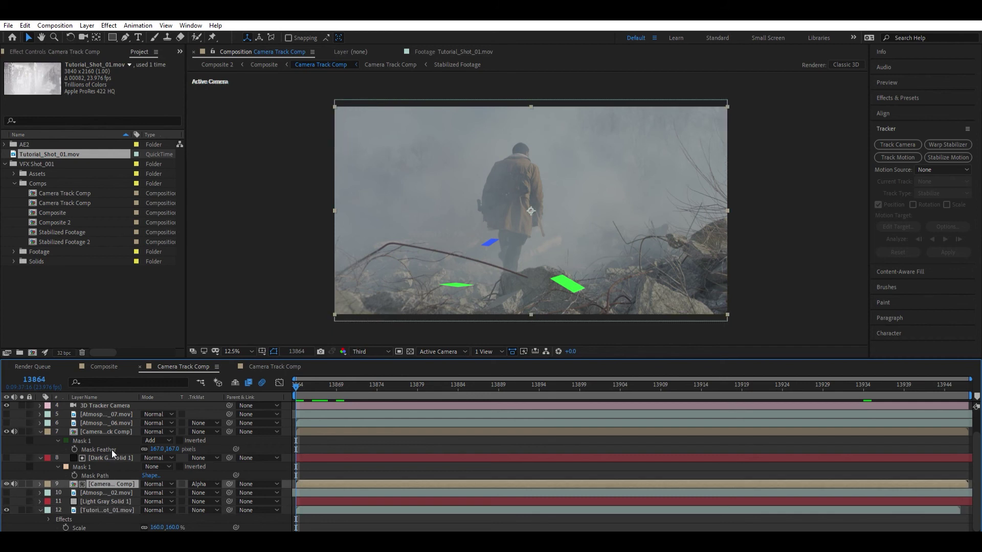
{"action": "left_click", "coordinate": [111, 450]}
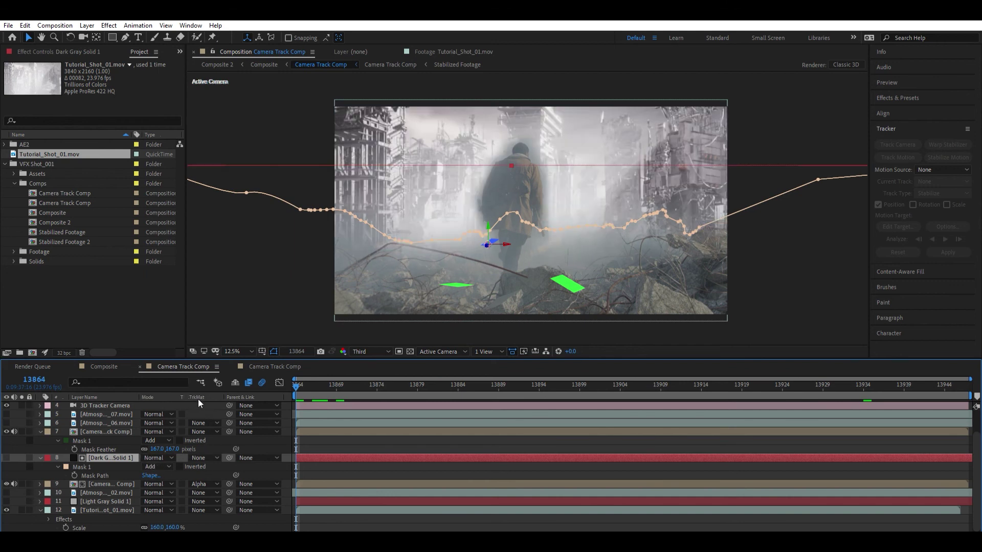
- Examine the mask around the walking man and the Extract effect settings on the upper Camera Track Comp layer
{"action": "left_click", "coordinate": [112, 432]}
{"action": "key", "text": "period"}
{"action": "left_click_drag", "start_coordinate": [571, 182], "coordinate": [582, 192]}
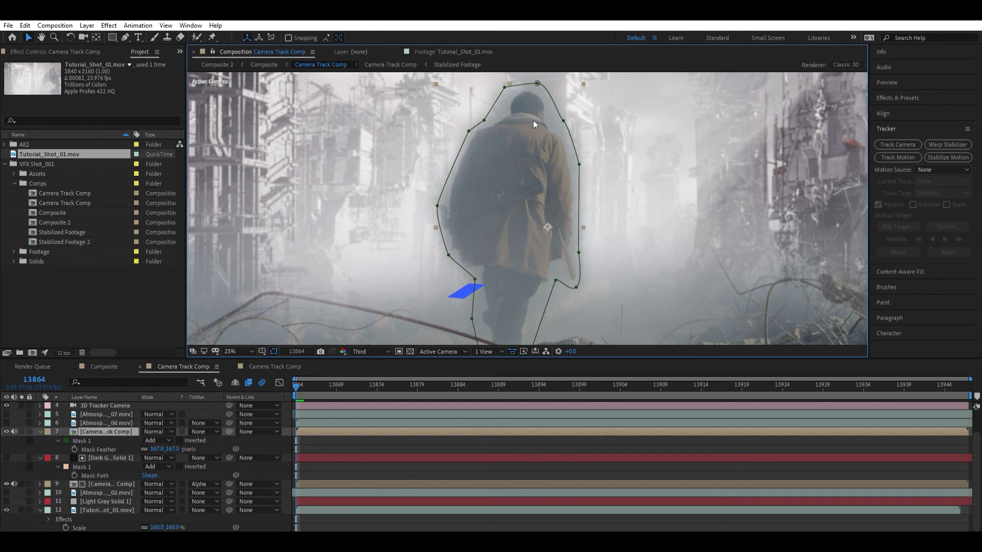
{"action": "left_click", "coordinate": [76, 51]}
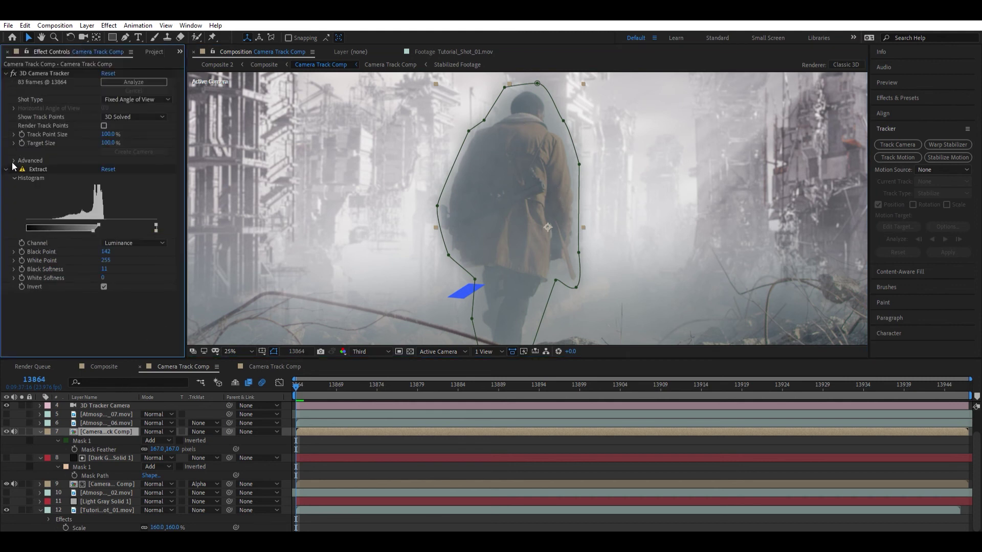
{"action": "left_click", "coordinate": [463, 441]}
{"action": "scroll", "coordinate": [578, 167], "scroll_direction": "down", "scroll_amount": 2}
{"action": "left_click_drag", "start_coordinate": [579, 151], "coordinate": [579, 154]}
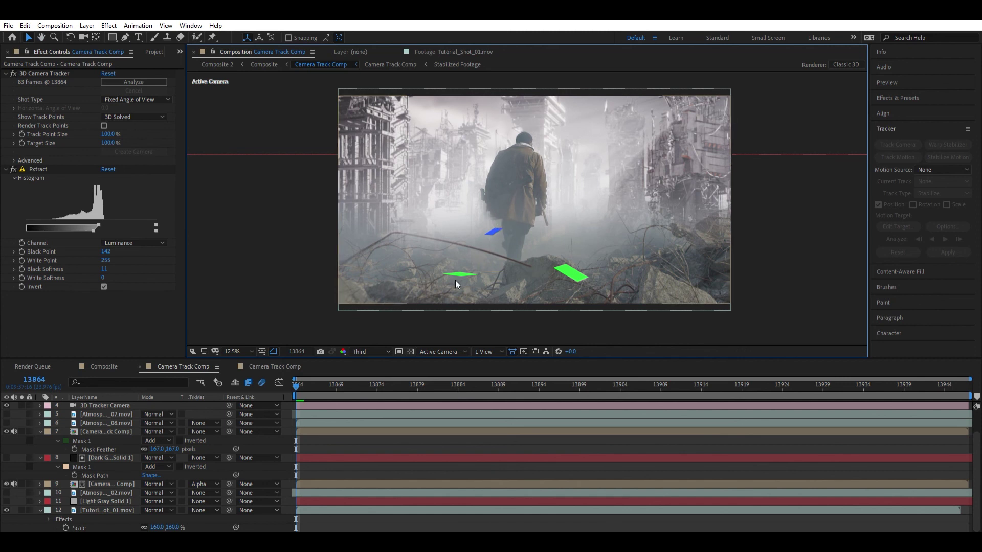
- Show the atmosphere footage layers 07, 06 and 02 together with the Light Gray Solid 1 layer
{"action": "left_click", "coordinate": [6, 405]}
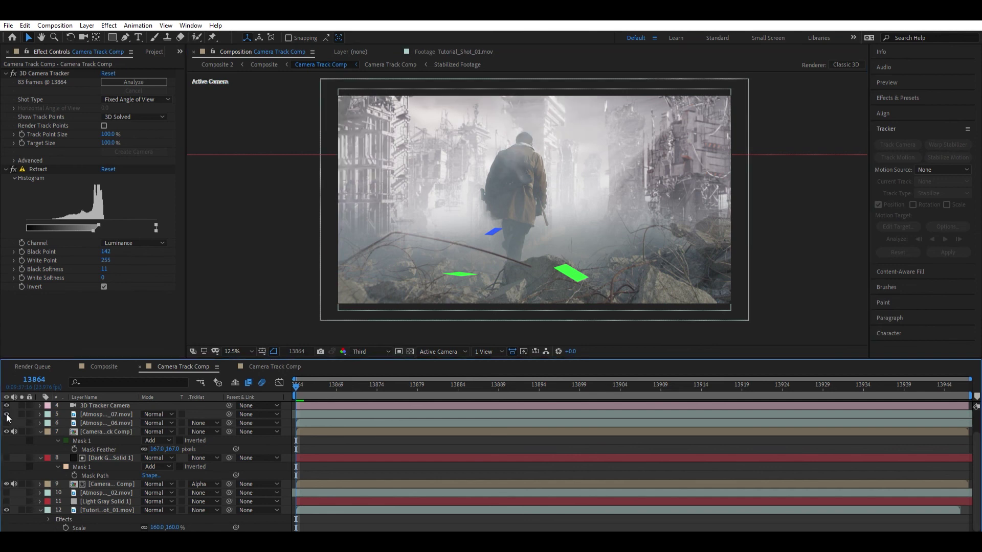
{"action": "left_click", "coordinate": [6, 414]}
{"action": "left_click_drag", "start_coordinate": [6, 423], "coordinate": [6, 501]}
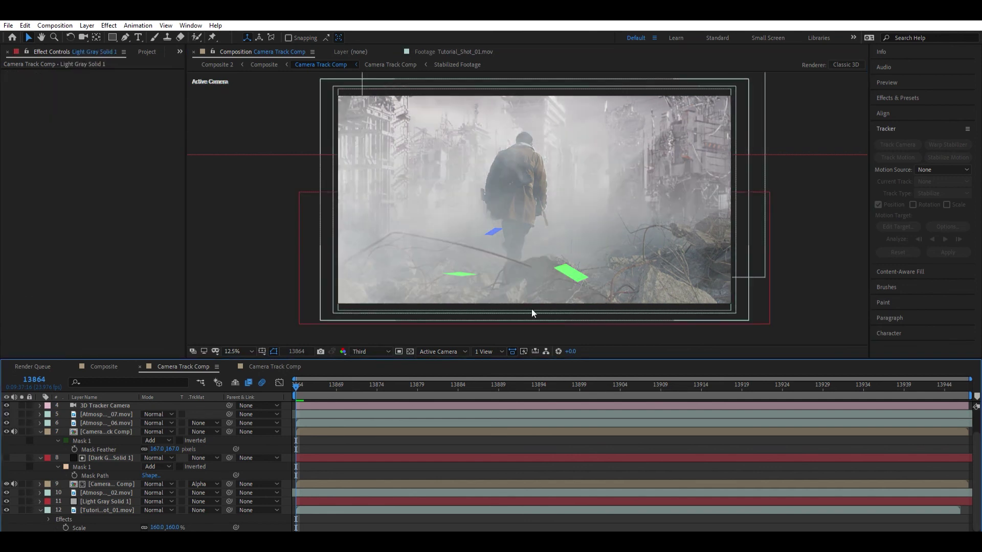
- Select the uppermost Track Solid 1 layer and play the layered composite in a maximized view
{"action": "scroll", "coordinate": [449, 409], "scroll_direction": "up", "scroll_amount": 2}
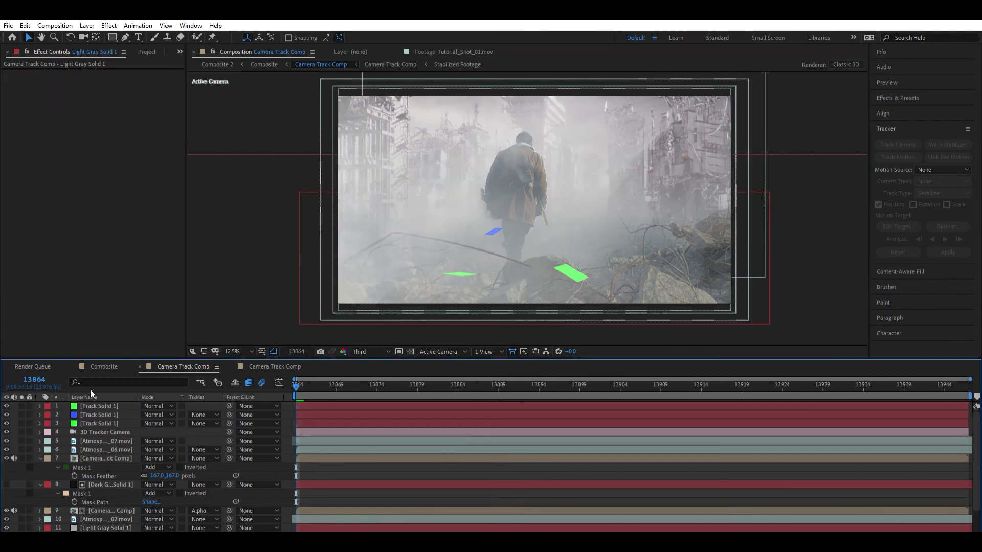
{"action": "left_click", "coordinate": [97, 406]}
{"action": "key", "text": "grave"}
{"action": "key", "text": "space"}
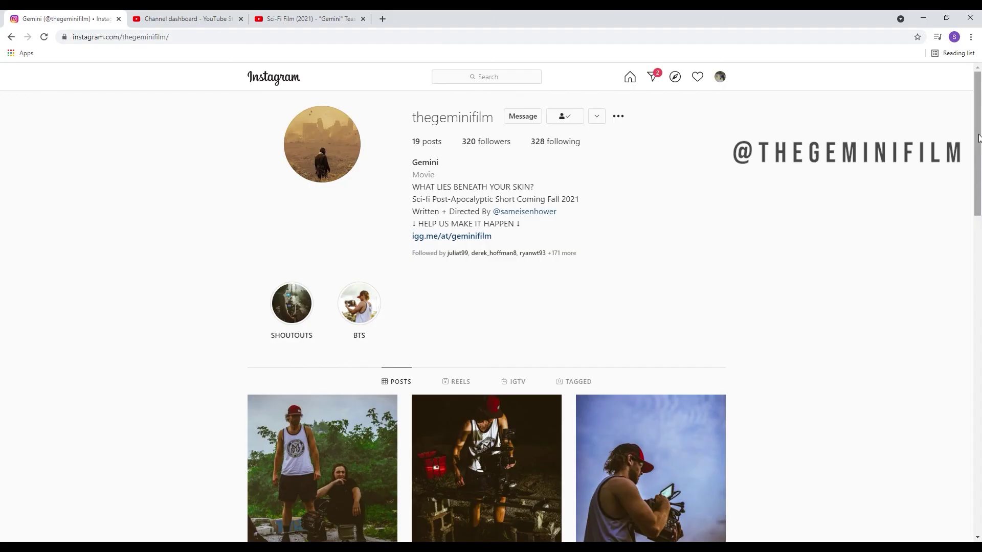
- Browse down through the posts on the Gemini film's Instagram page in the browser
{"action": "left_click_drag", "start_coordinate": [978, 141], "coordinate": [980, 466]}
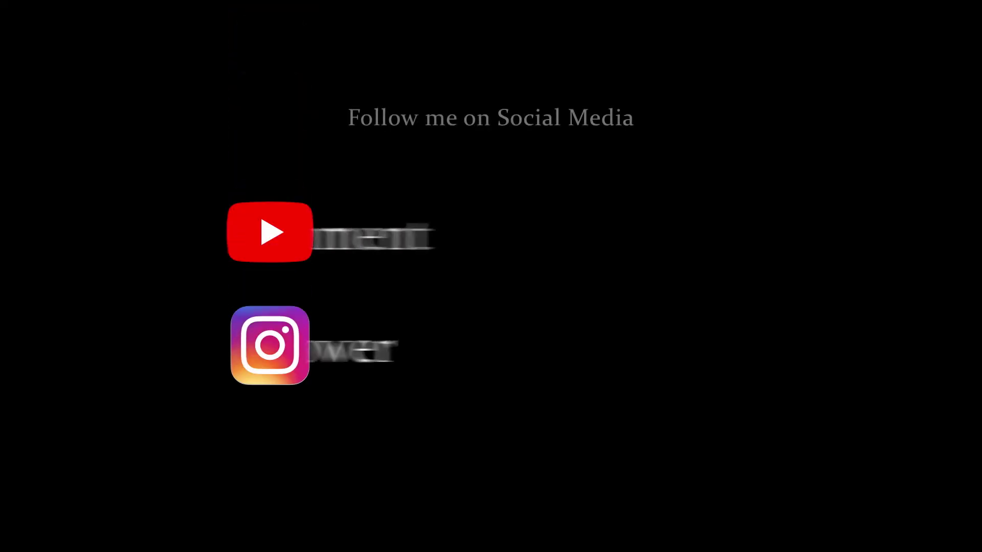